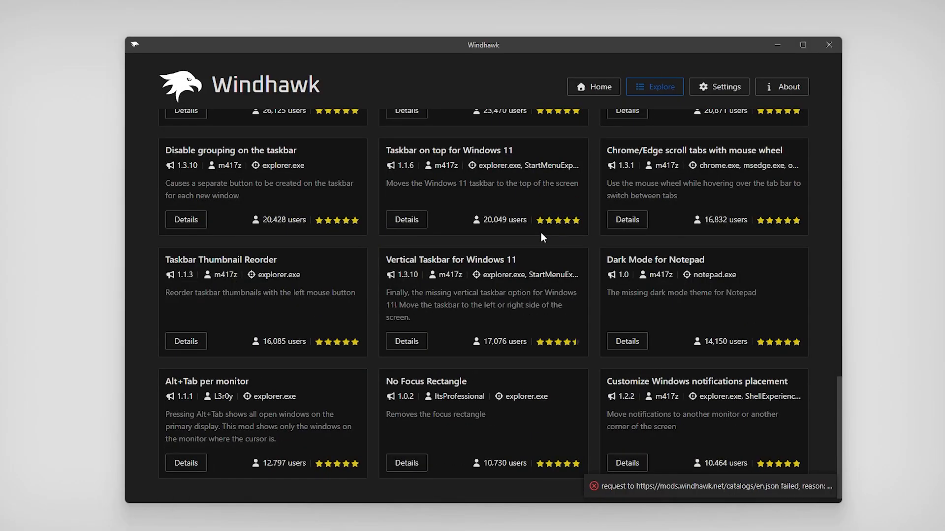
Download Windhawk v1.7.3 and install it to C:\Program Files\Windhawk with default components
scroll(426, 259, down, 10)
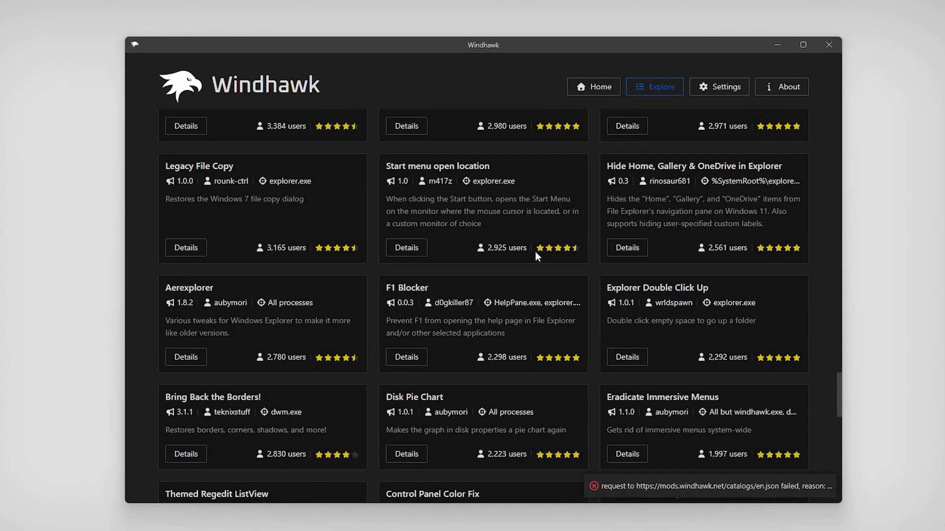
scroll(486, 256, down, 4)
scroll(486, 256, up, 5)
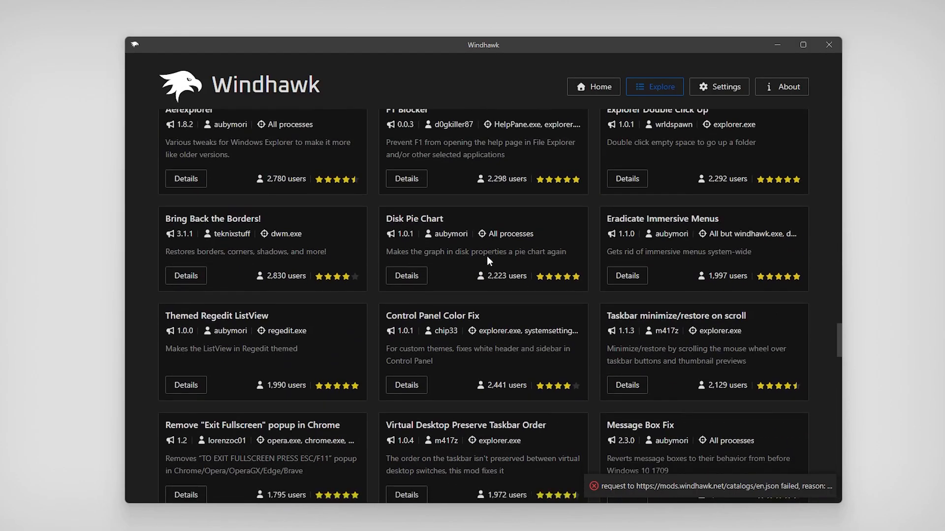
scroll(486, 256, down, 5)
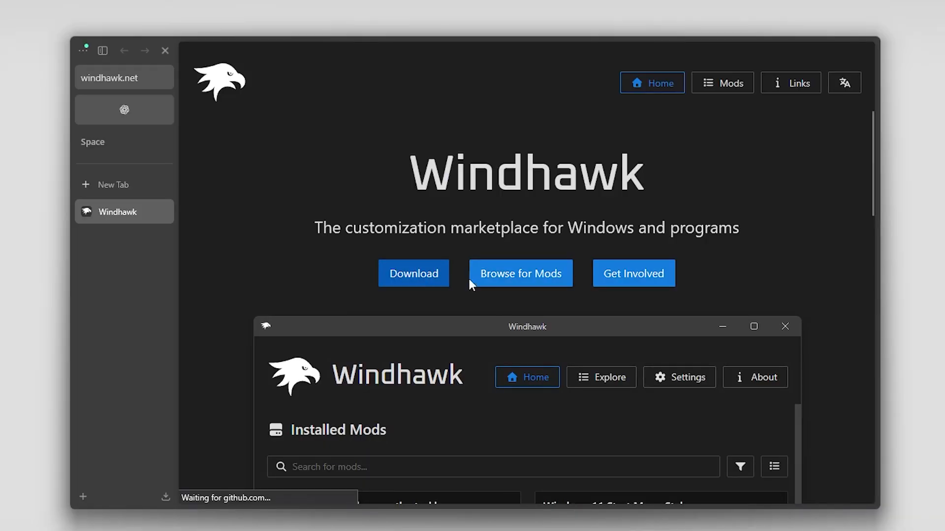
click(391, 280)
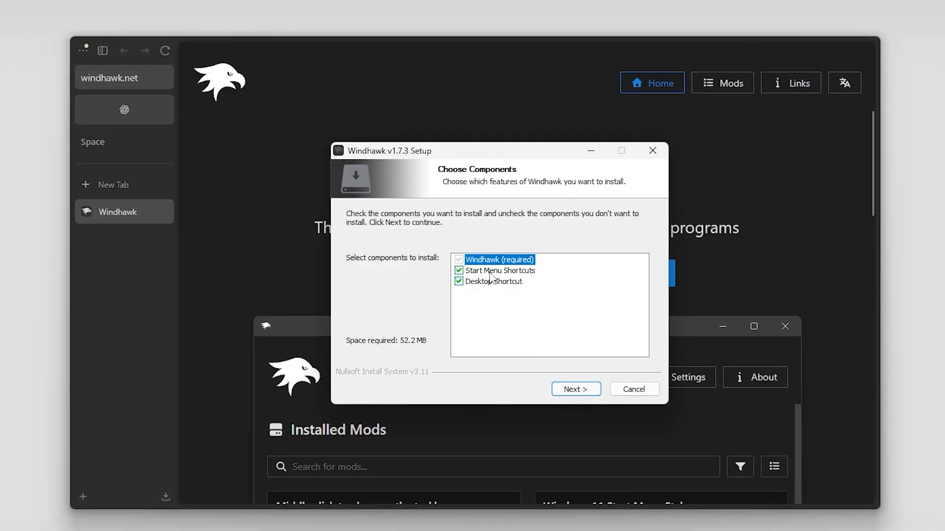
click(582, 390)
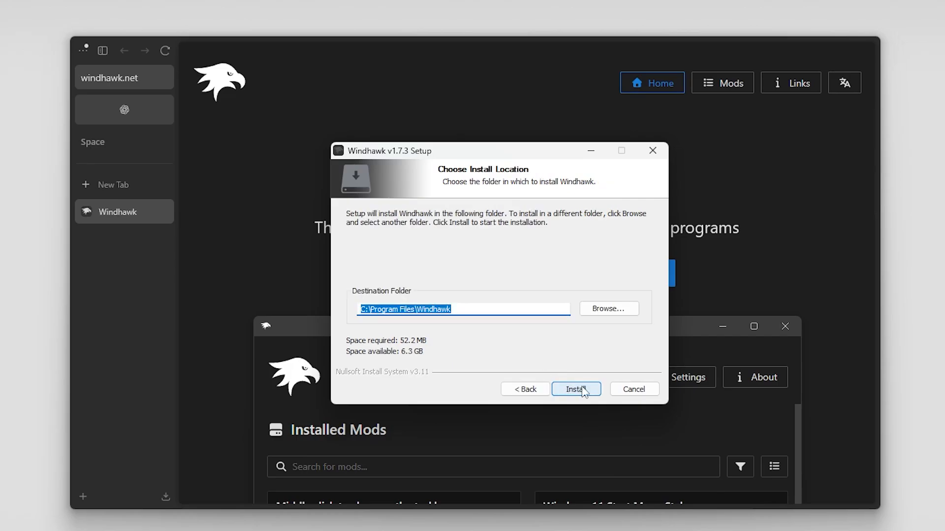
click(582, 390)
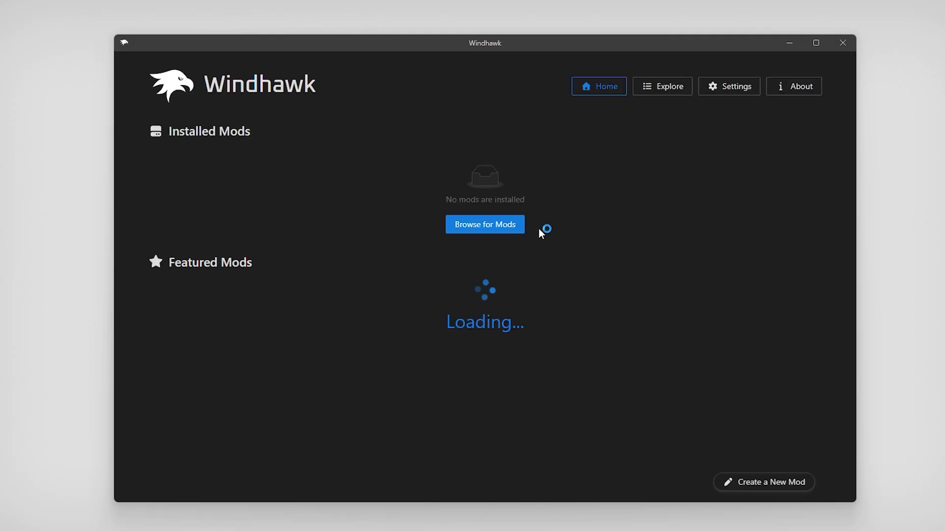
Look over the Featured Mods on the home page, then go to the Explore catalogue
drag(150, 263, 293, 257)
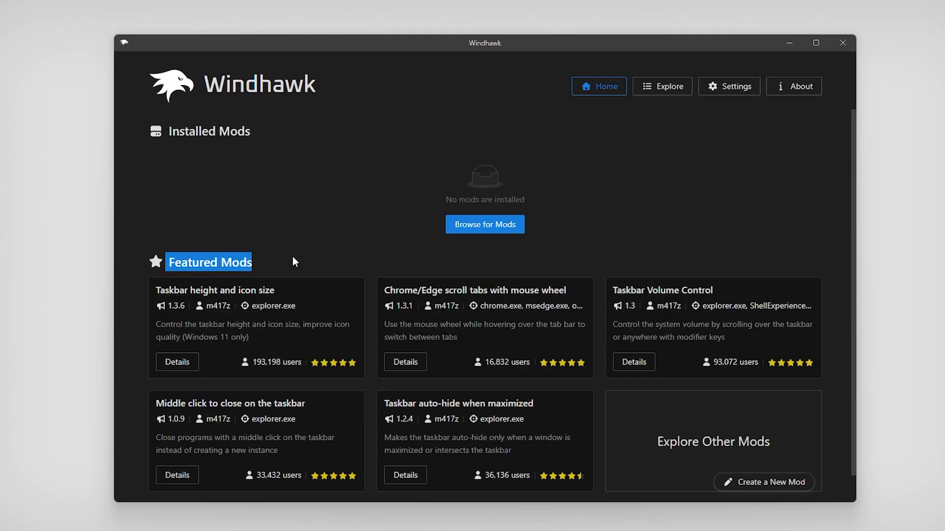
click(317, 247)
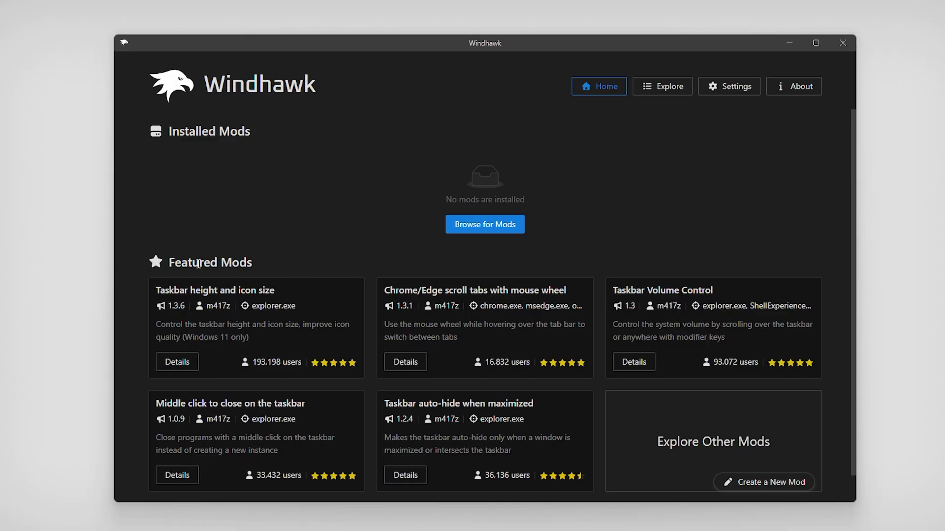
scroll(278, 279, down, 1)
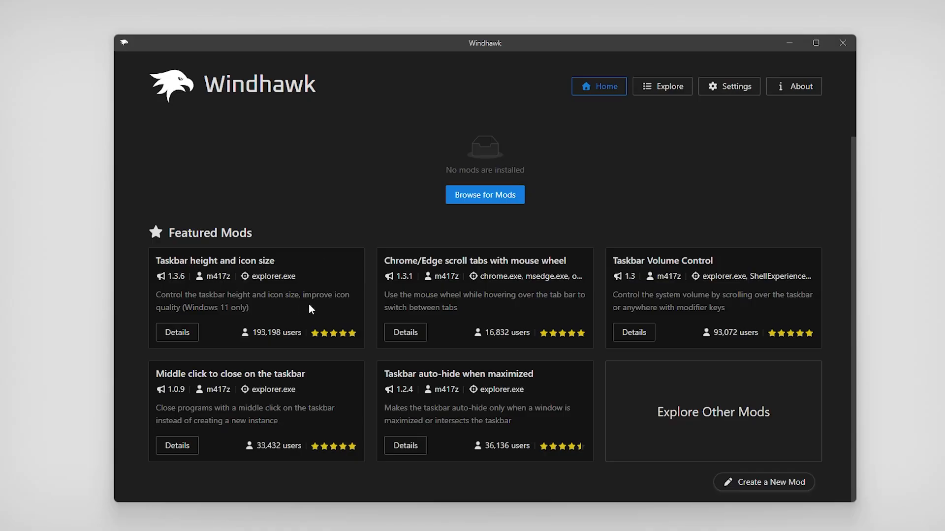
scroll(524, 191, up, 1)
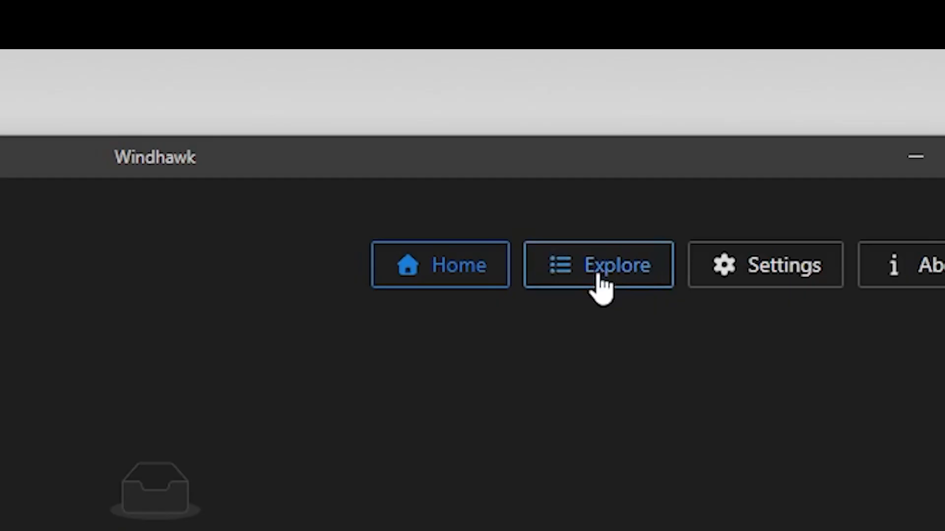
click(664, 94)
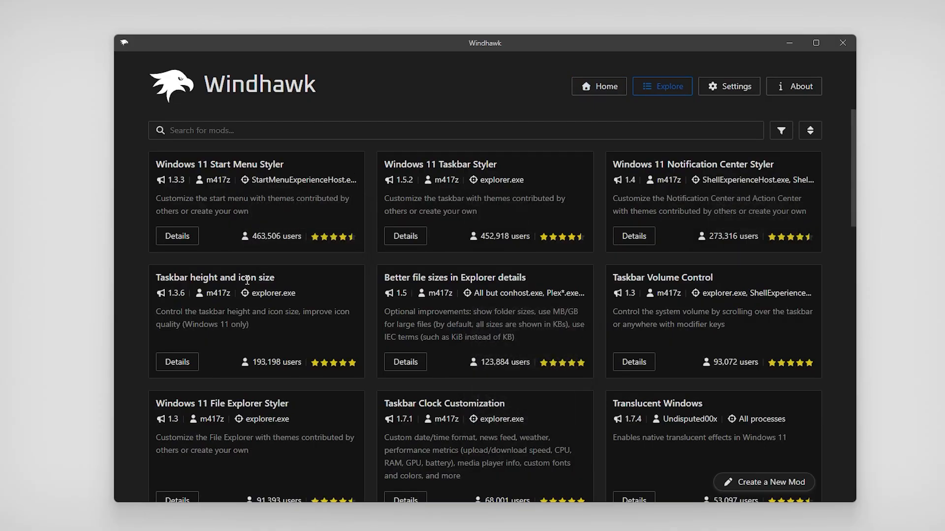
Open the Windows 11 Start Menu Styler card's details page
double_click(266, 236)
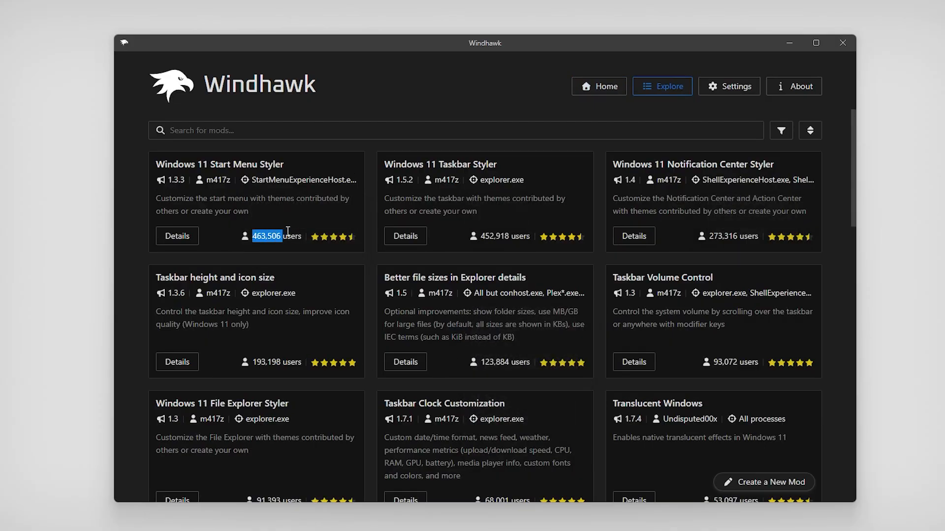
click(317, 255)
mouse_move(345, 236)
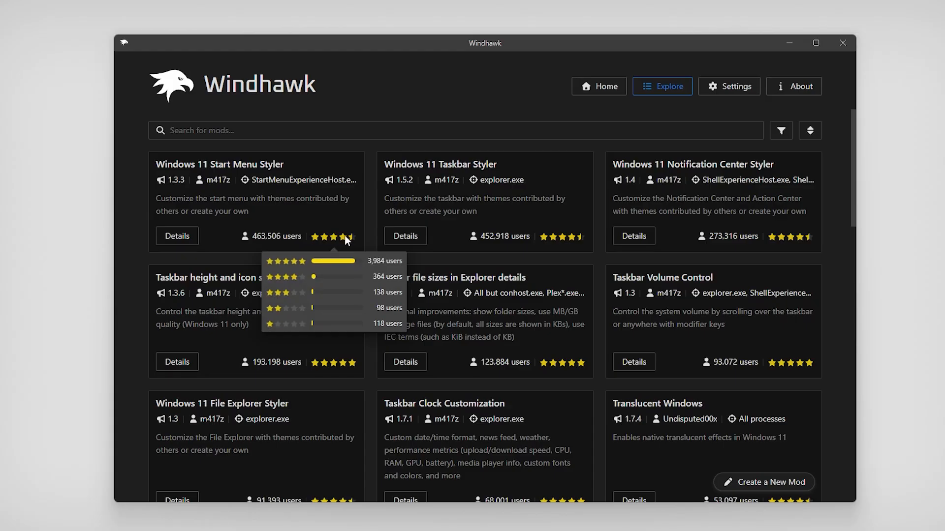
drag(232, 165, 286, 163)
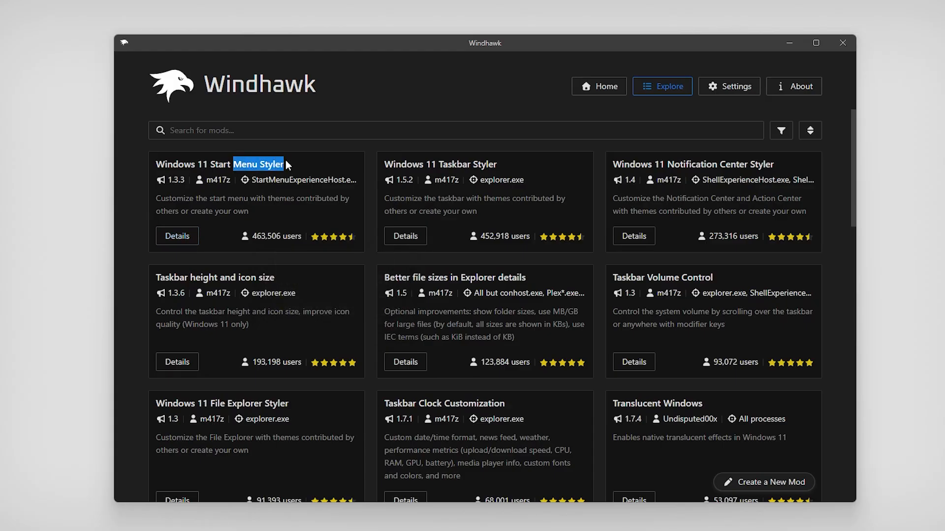
click(190, 238)
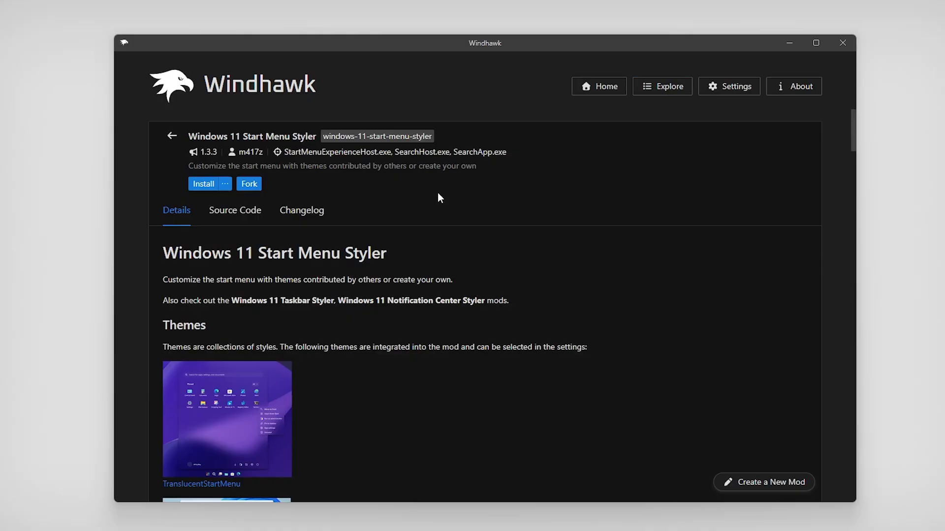
Install Start Menu Styler 1.3.3, accepting the risk warning, and browse its theme previews and settings
click(207, 184)
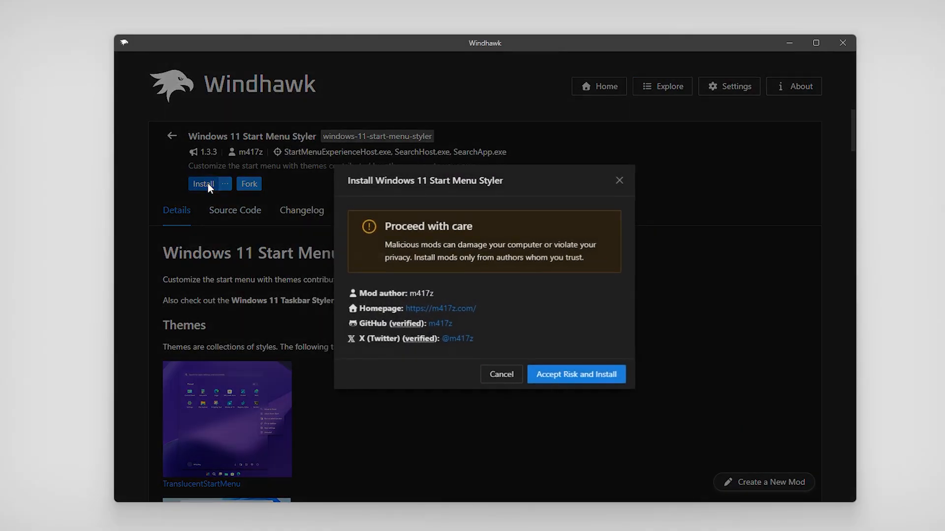
click(576, 376)
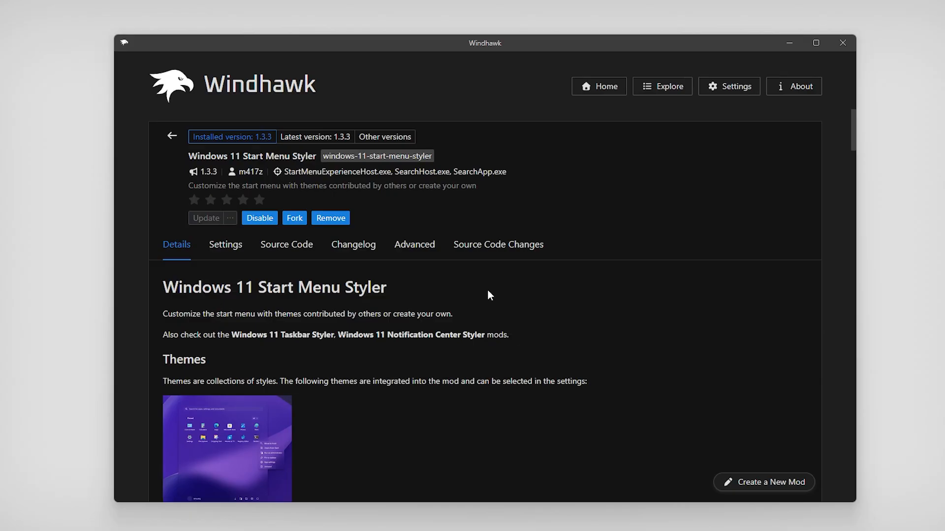
scroll(489, 296, down, 5)
scroll(345, 269, down, 5)
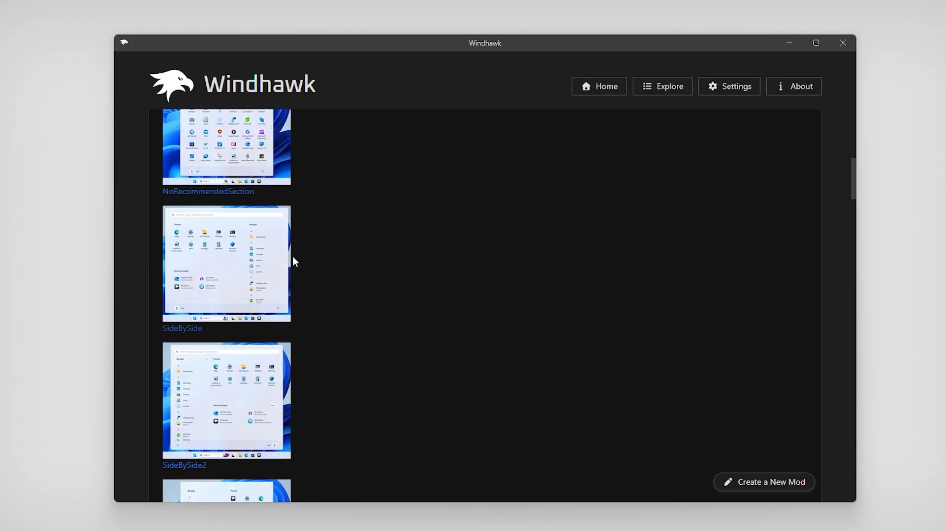
scroll(346, 288, up, 5)
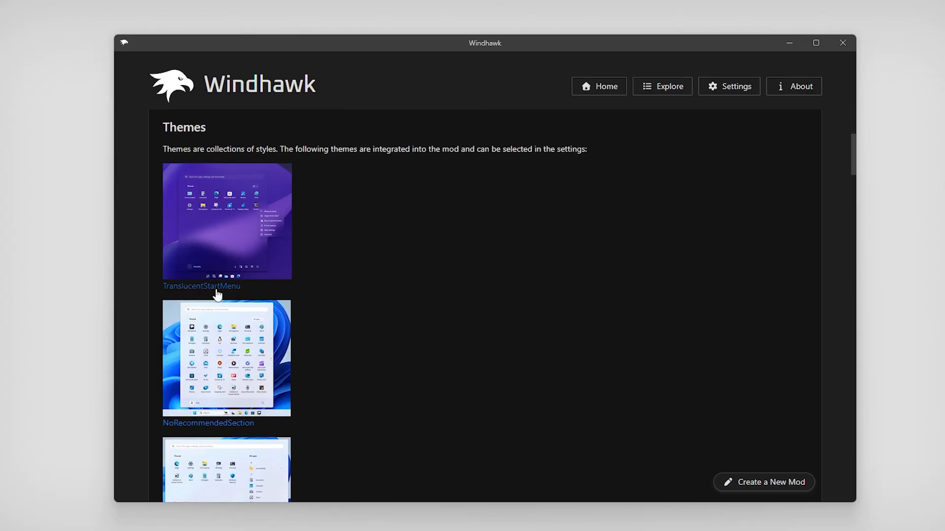
scroll(295, 296, down, 5)
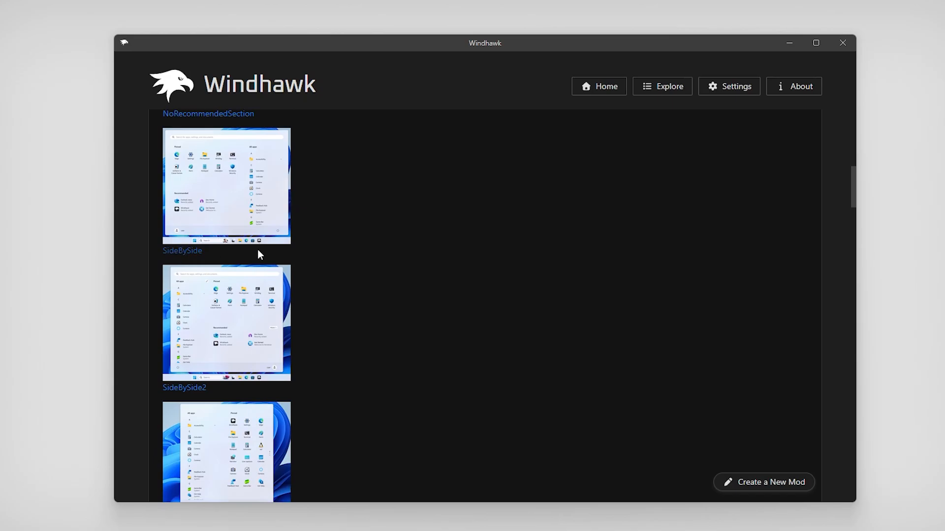
scroll(305, 259, down, 5)
scroll(314, 266, down, 3)
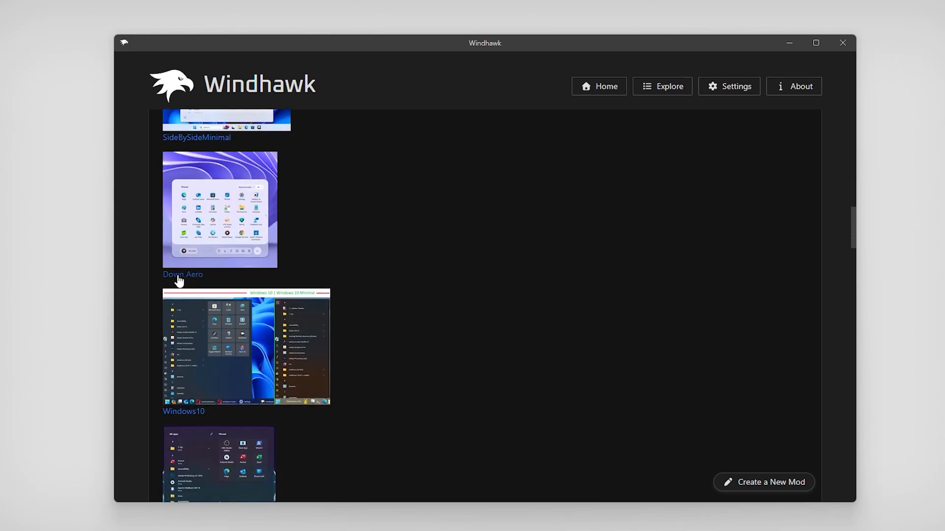
scroll(323, 278, up, 15)
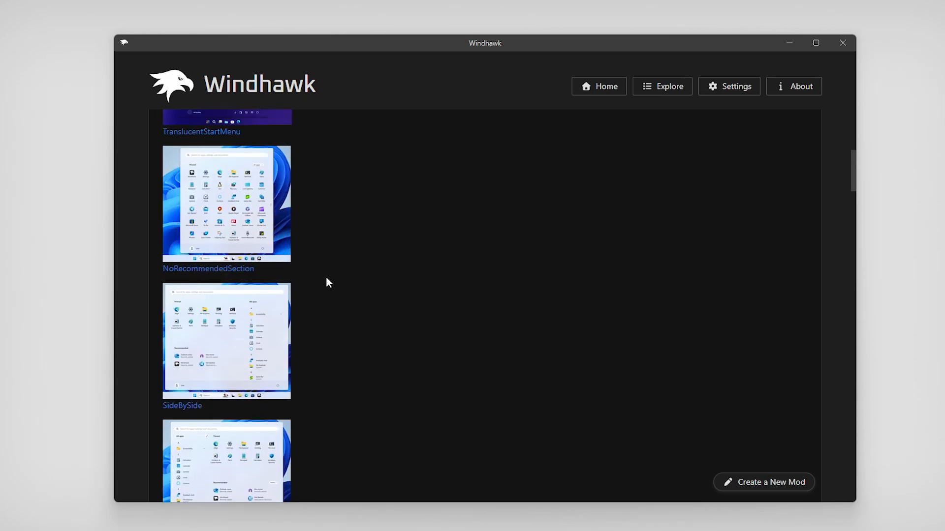
click(225, 249)
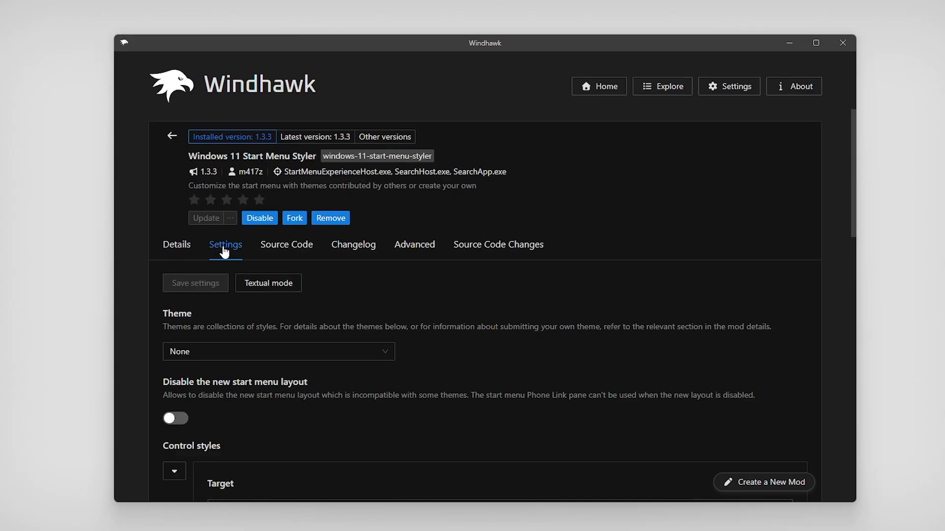
click(249, 351)
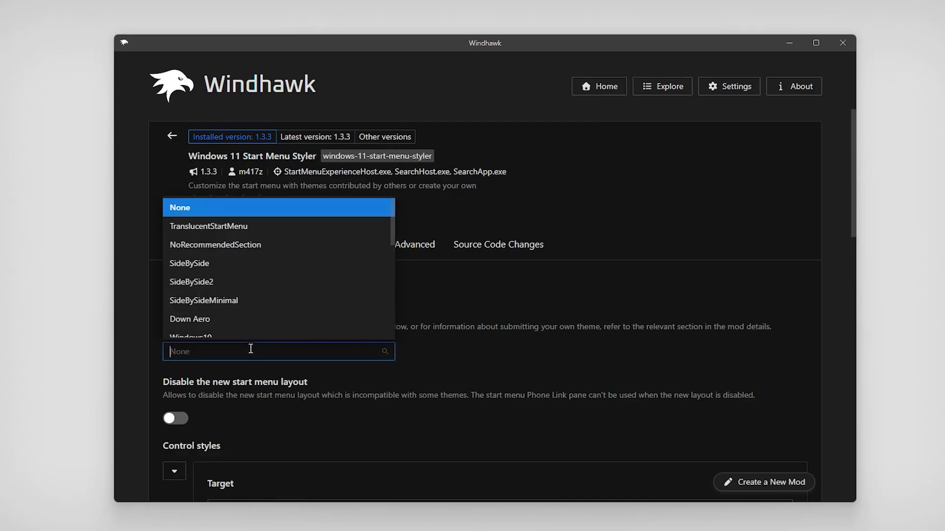
scroll(252, 230, down, 2)
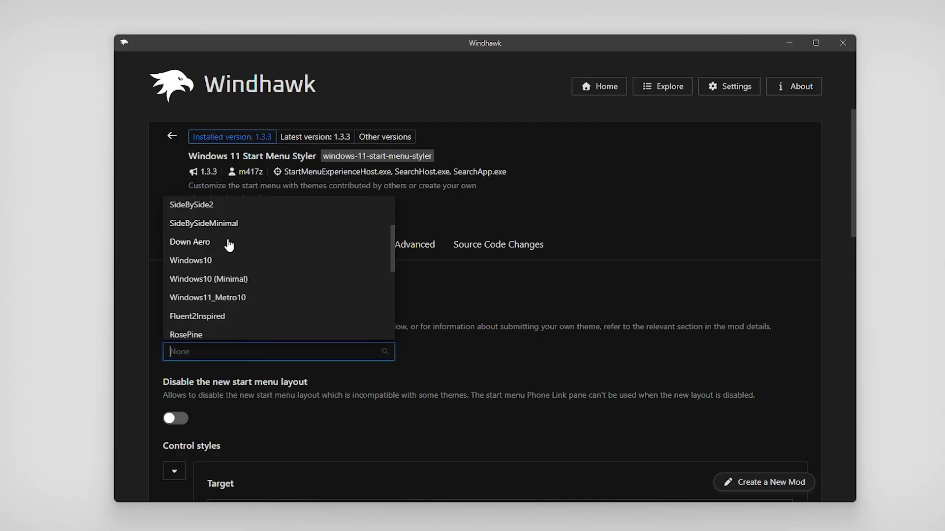
scroll(228, 242, up, 2)
scroll(219, 276, down, 2)
click(195, 243)
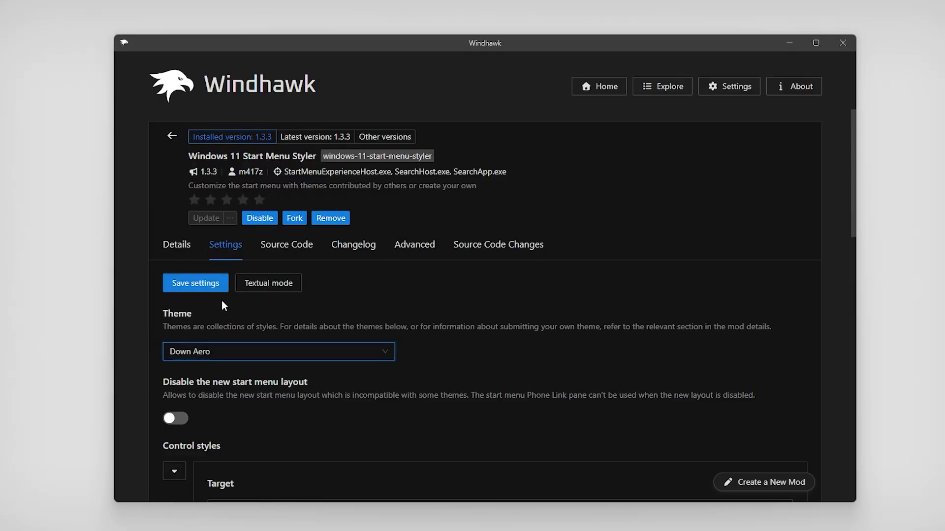
click(195, 289)
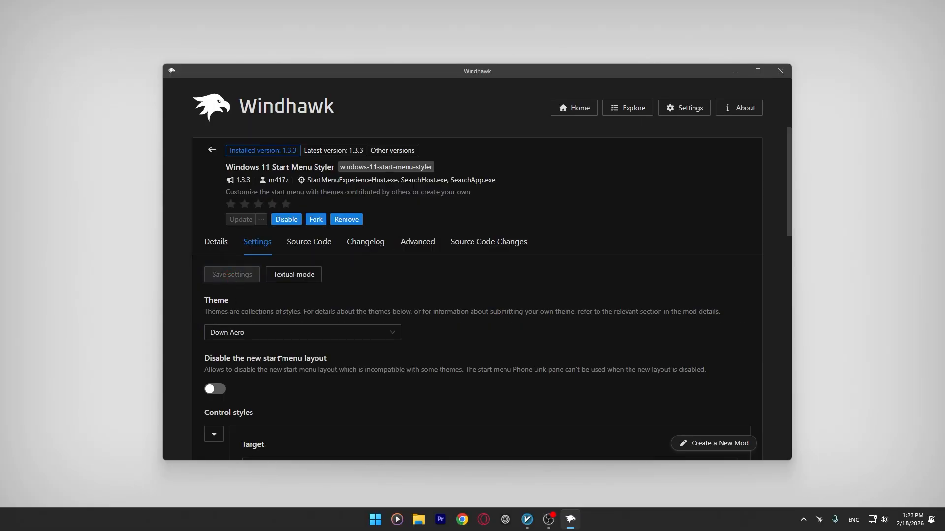
click(374, 526)
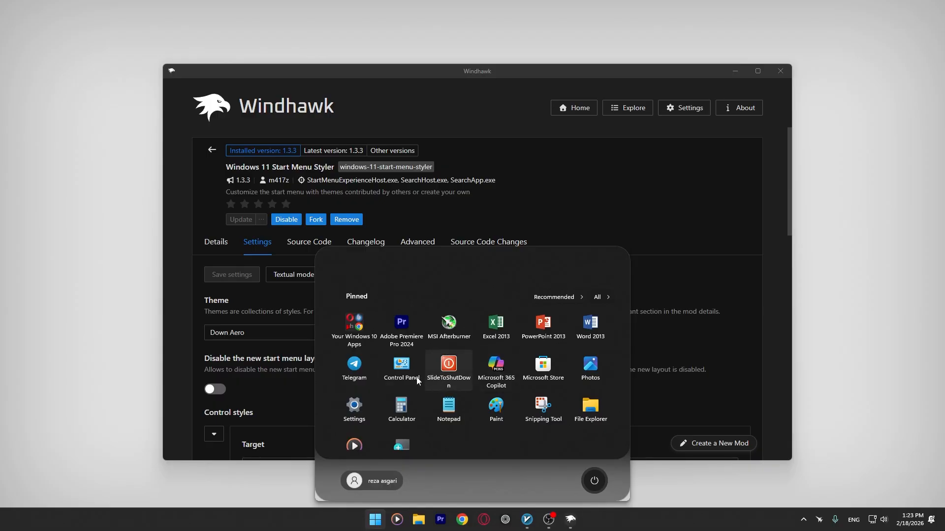
key(super)
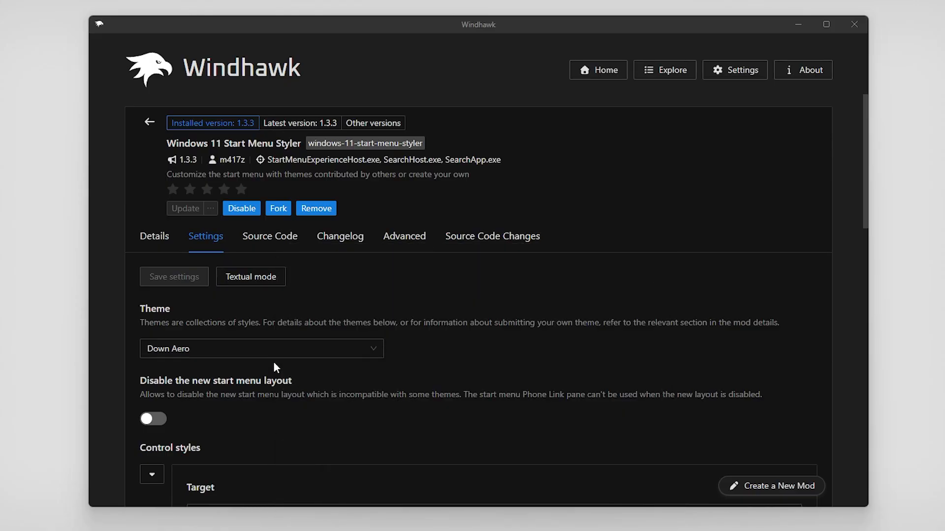
scroll(274, 367, down, 3)
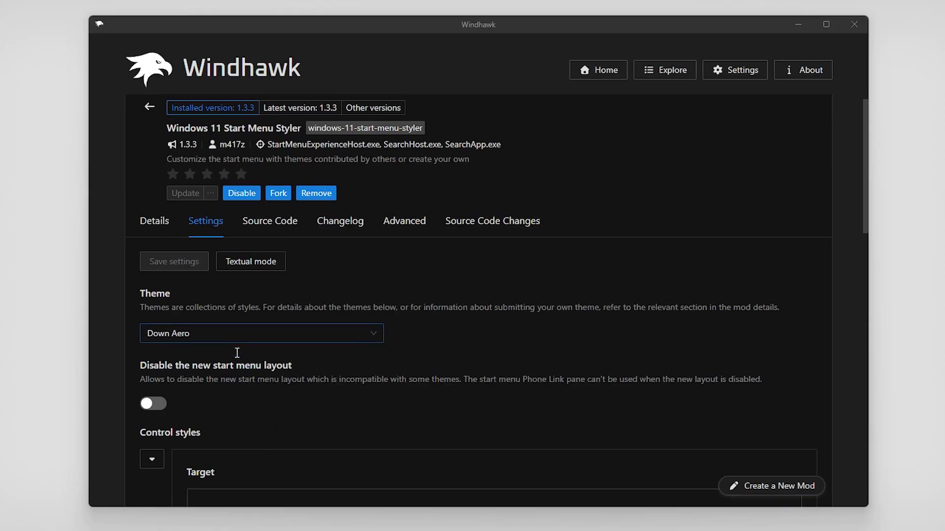
Scroll the Start Menu Styler description and read through its source code
scroll(424, 223, down, 3)
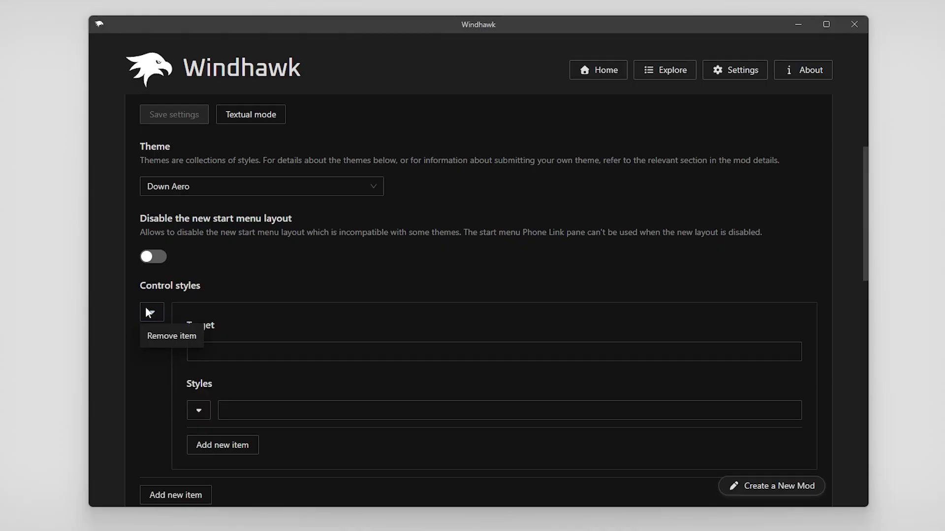
scroll(244, 316, down, 15)
scroll(408, 394, down, 11)
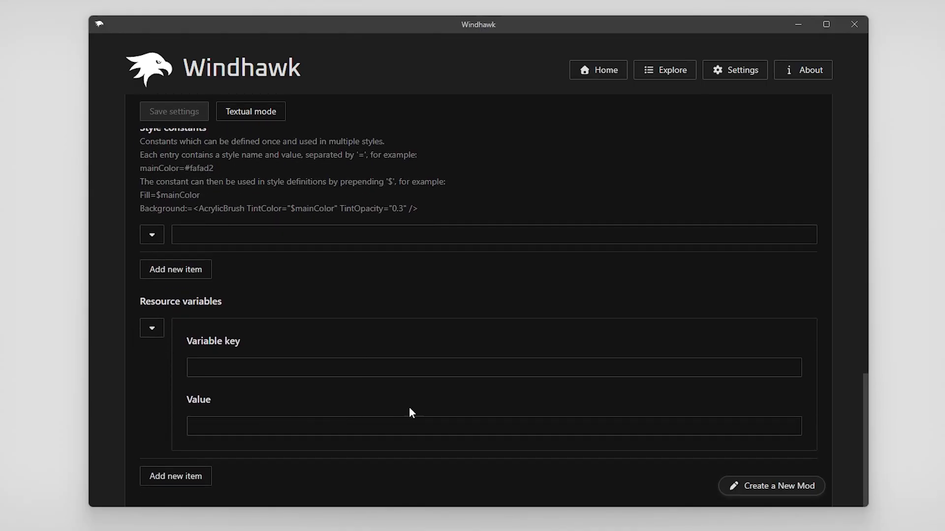
scroll(394, 374, up, 20)
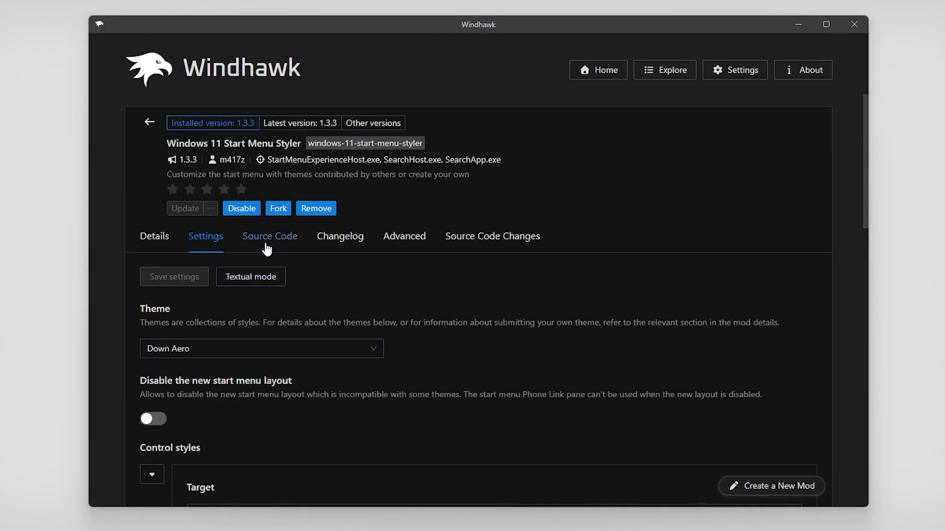
click(285, 239)
scroll(329, 296, down, 5)
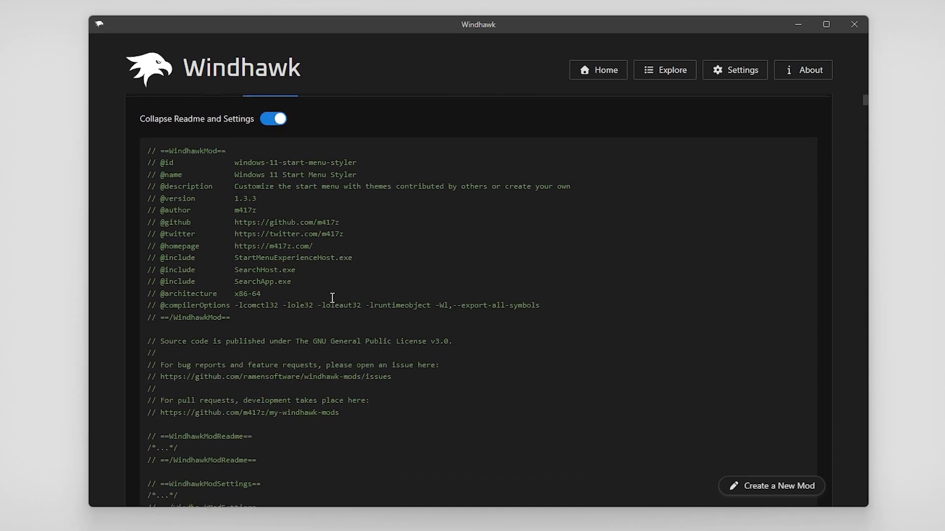
scroll(332, 297, down, 20)
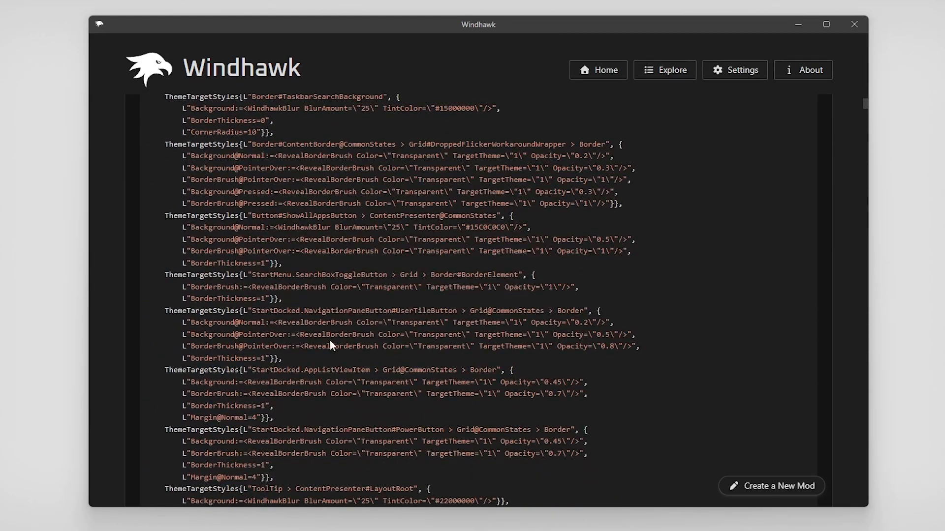
scroll(330, 344, down, 20)
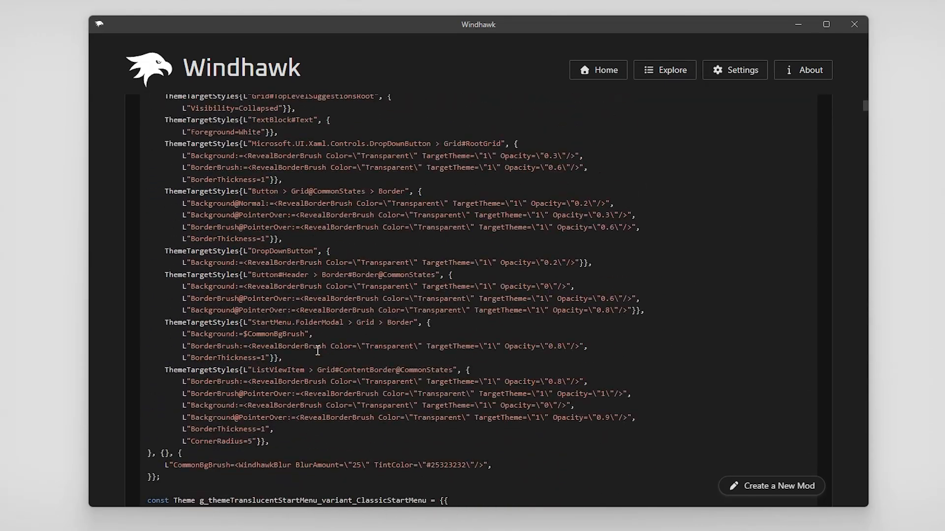
scroll(318, 351, up, 20)
Review the Mod settings text under Advanced and apply it
click(416, 240)
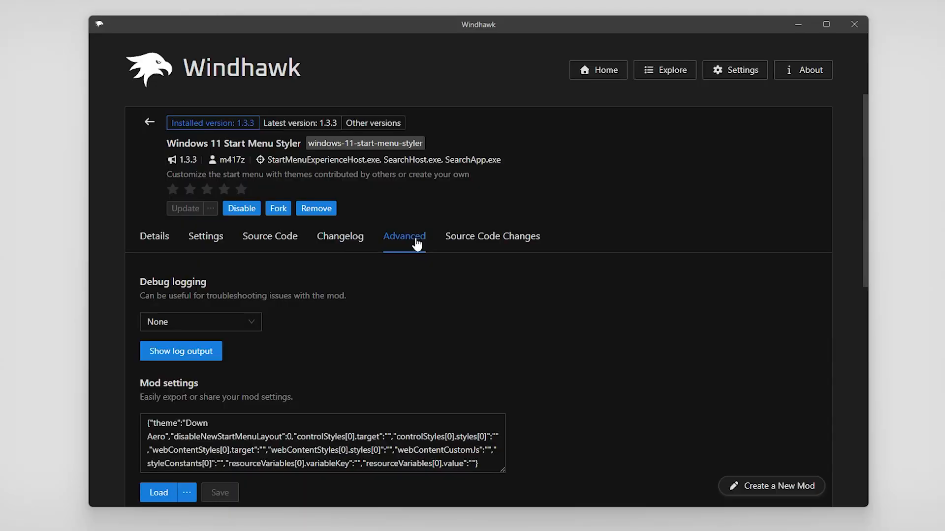
scroll(356, 283, down, 3)
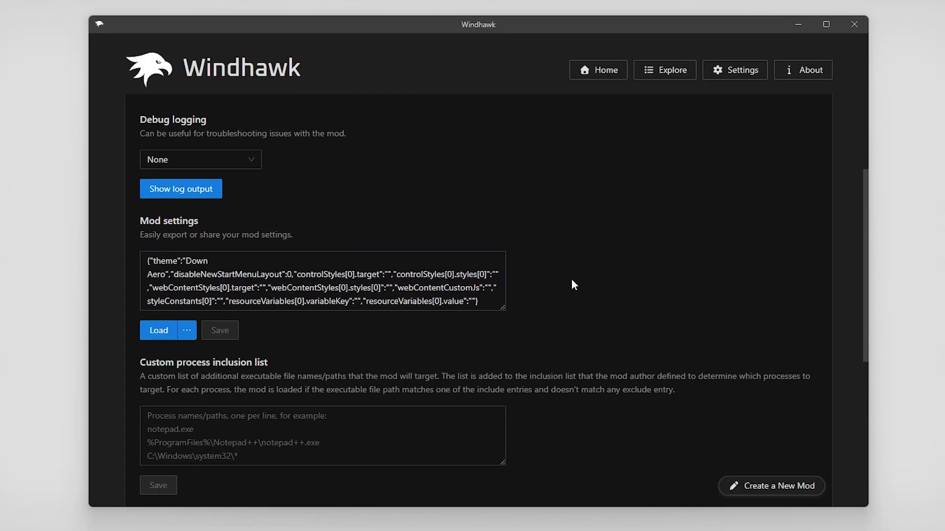
drag(142, 222, 205, 226)
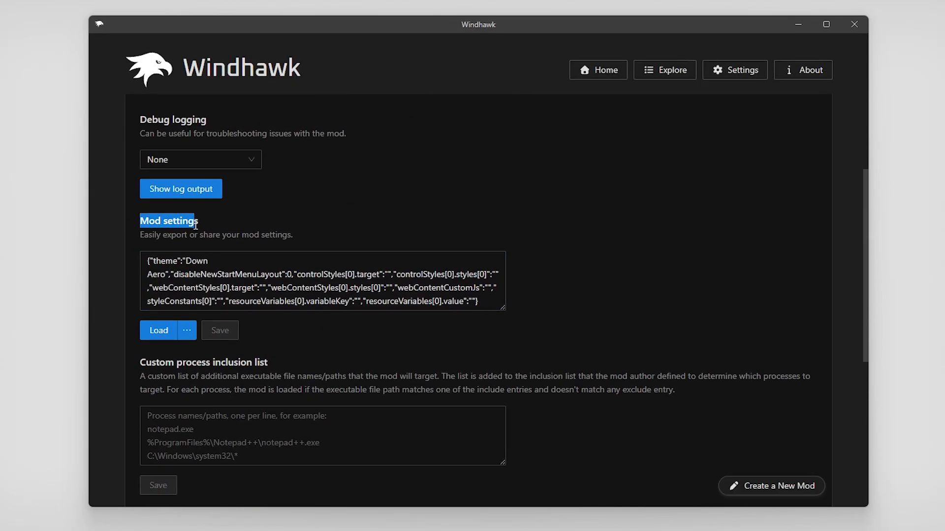
click(171, 239)
drag(141, 237, 222, 238)
click(348, 214)
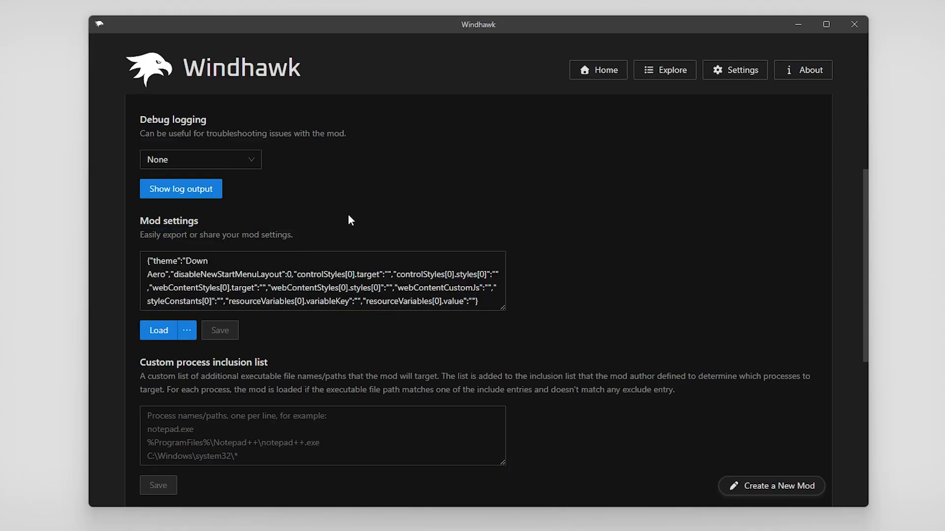
scroll(386, 320, down, 7)
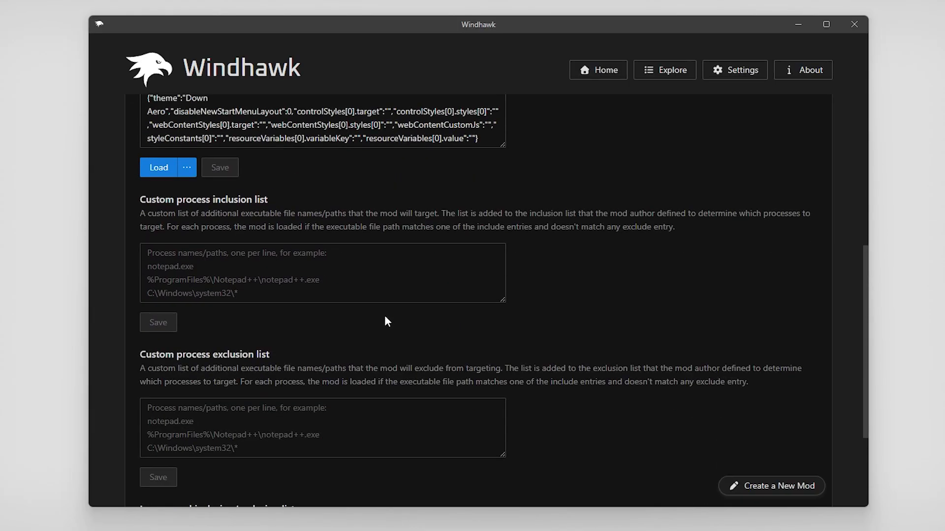
scroll(361, 316, up, 8)
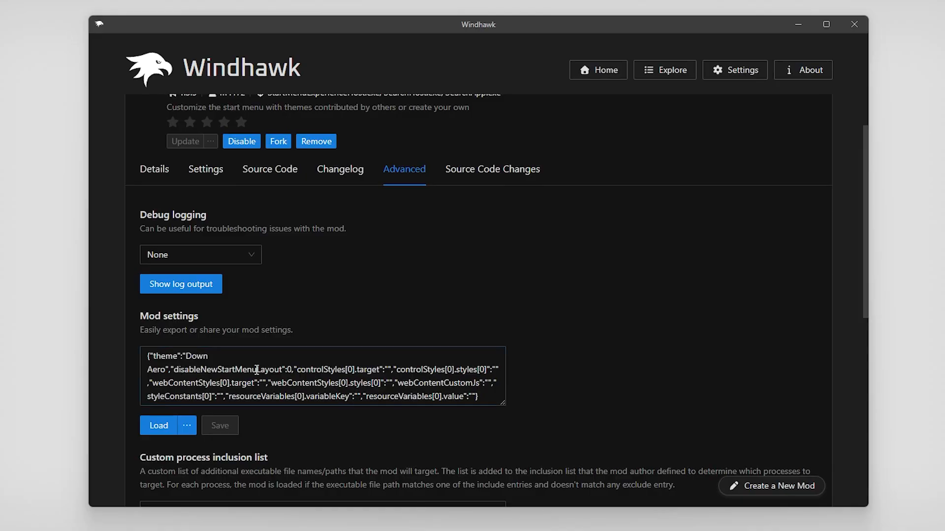
scroll(158, 362, down, 2)
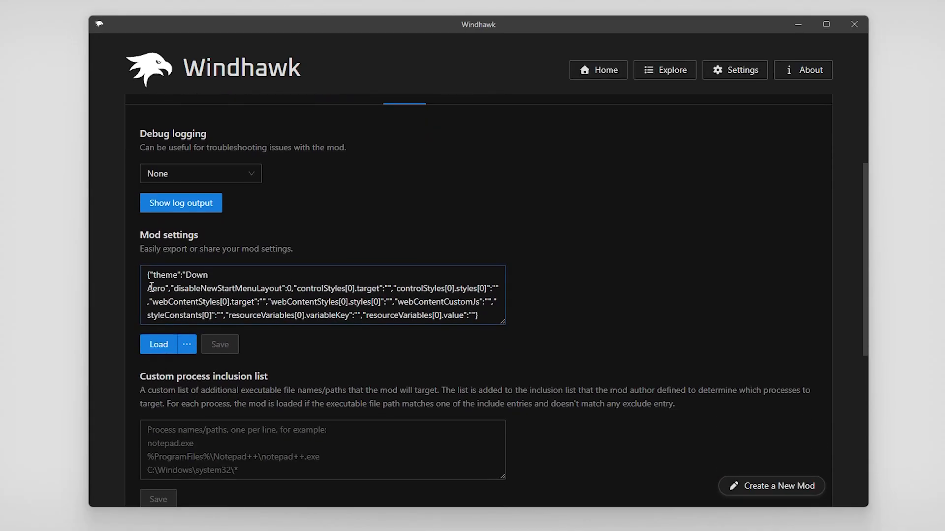
click(161, 349)
Check the Start menu's style, then reopen the Start Menu Styler's Settings tab
scroll(369, 224, up, 3)
click(376, 520)
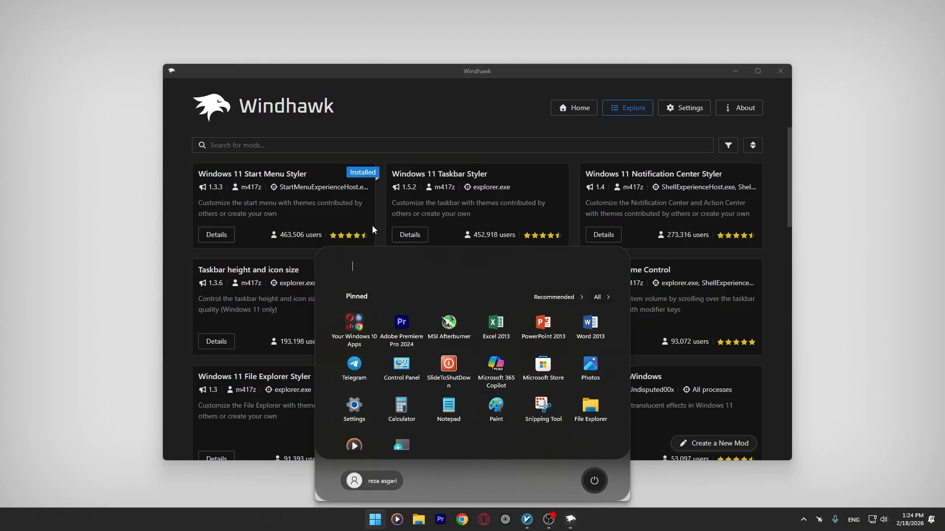
click(436, 105)
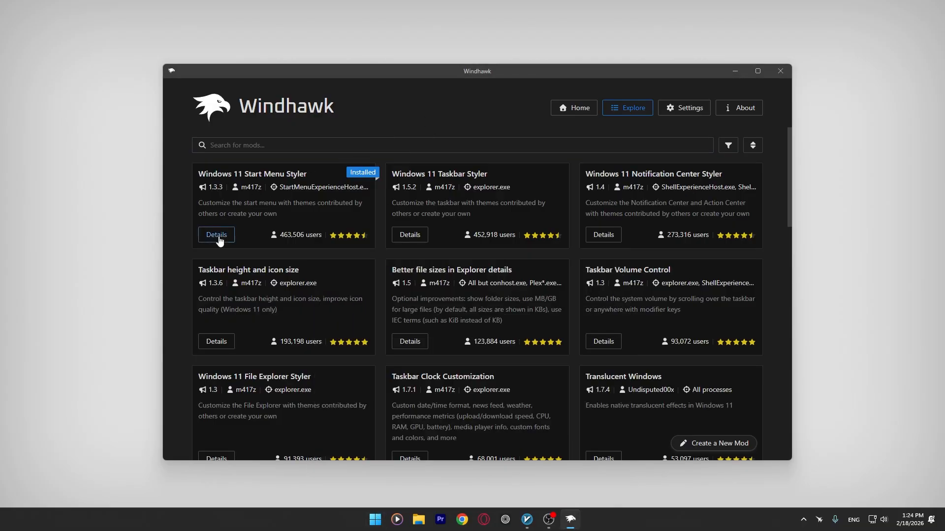
click(219, 241)
click(257, 242)
scroll(273, 264, down, 2)
Set the Start Menu Styler theme to TranslucentStartMenu and check the Start menu's new look
click(274, 265)
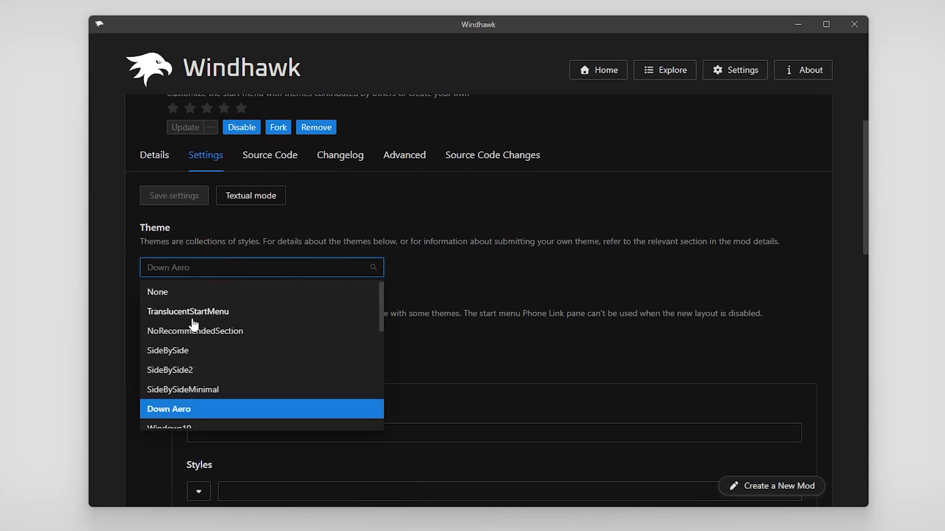
click(192, 315)
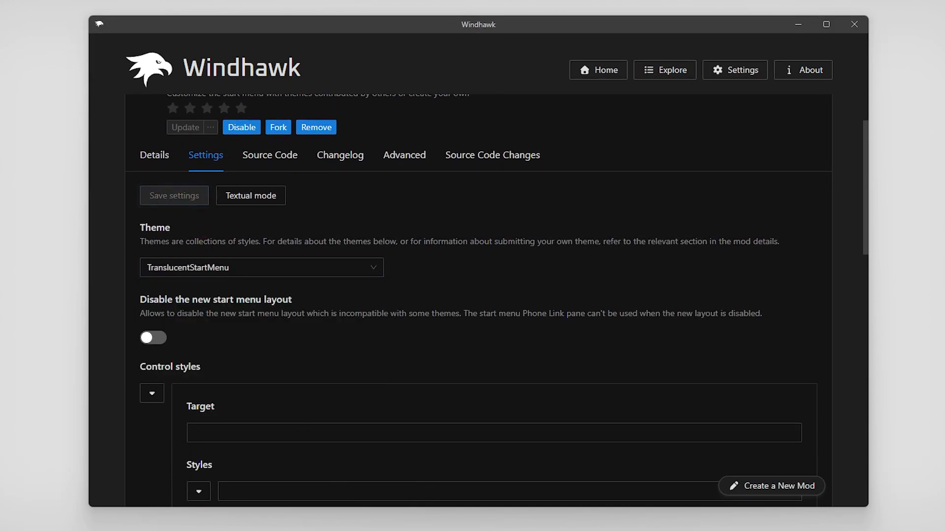
key(super)
click(797, 23)
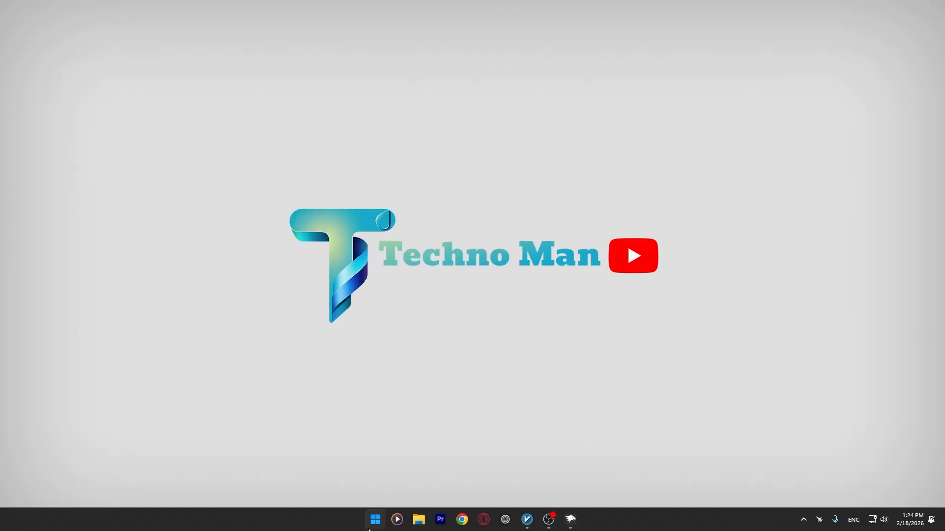
click(374, 522)
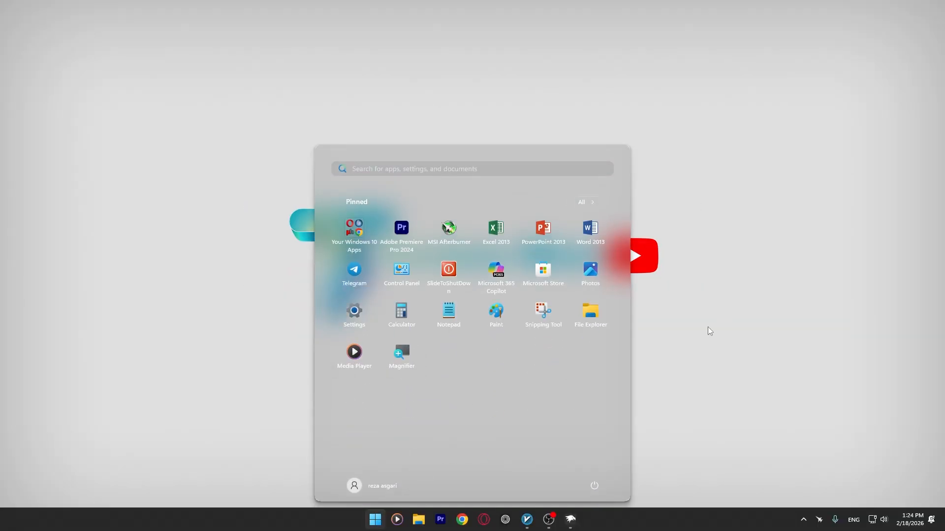
click(708, 343)
Restore Windhawk and return to the Explore catalogue of mods
click(571, 520)
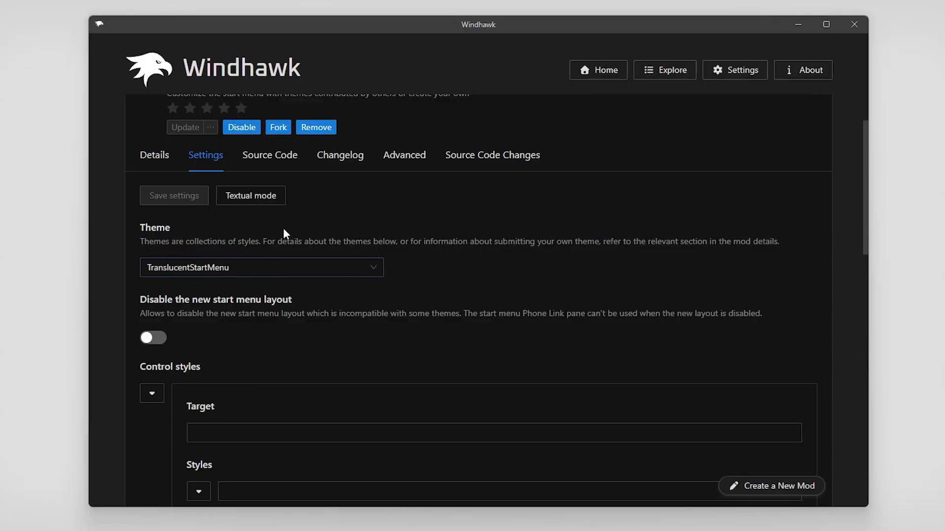
scroll(284, 231, up, 2)
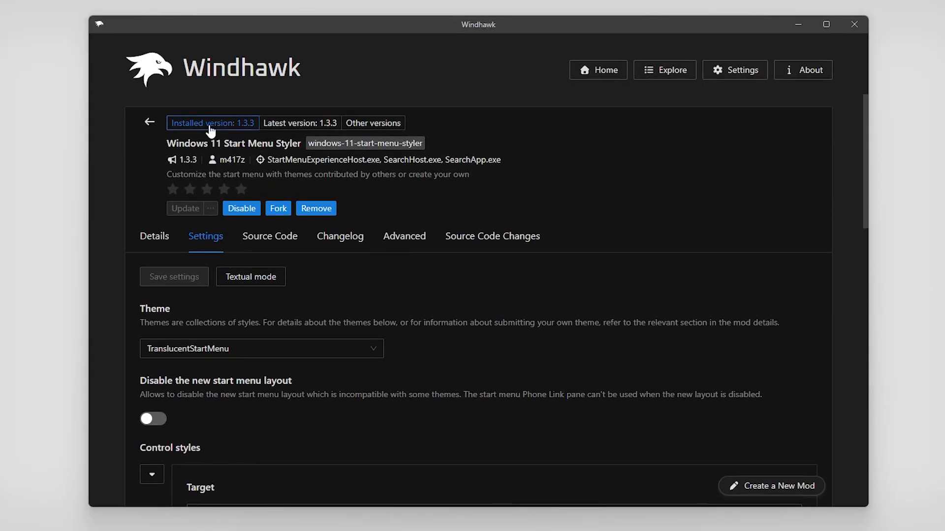
click(150, 124)
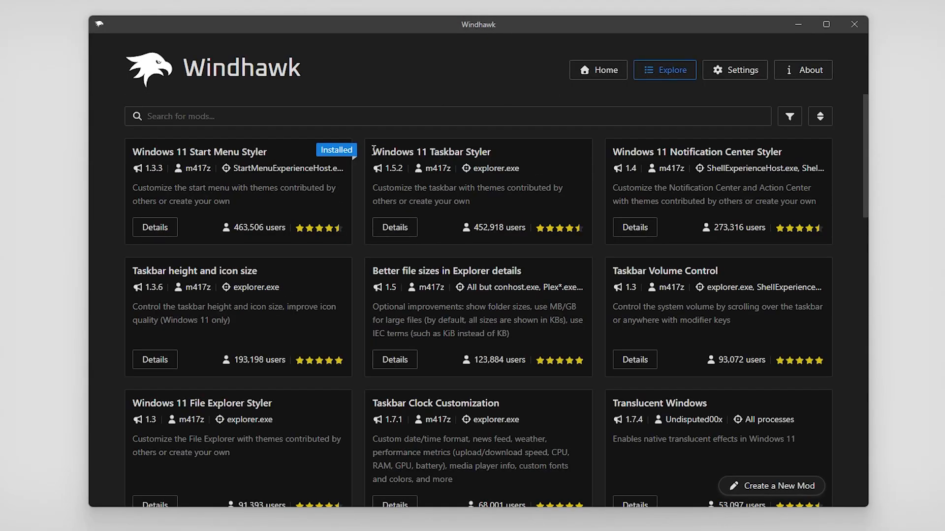
Review the Windows 11 Taskbar Styler details and install the mod, accepting the risk warning
drag(373, 150, 491, 152)
click(409, 227)
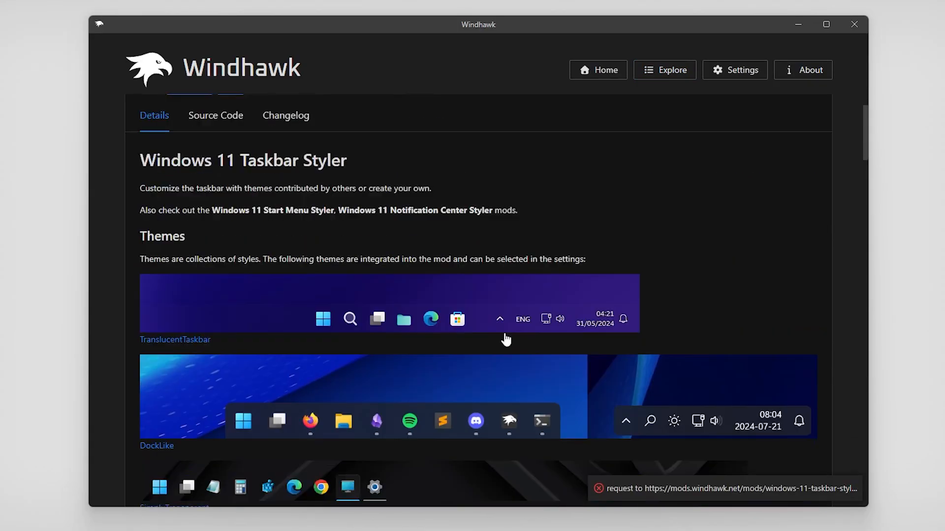
scroll(506, 338, down, 3)
scroll(243, 232, down, 7)
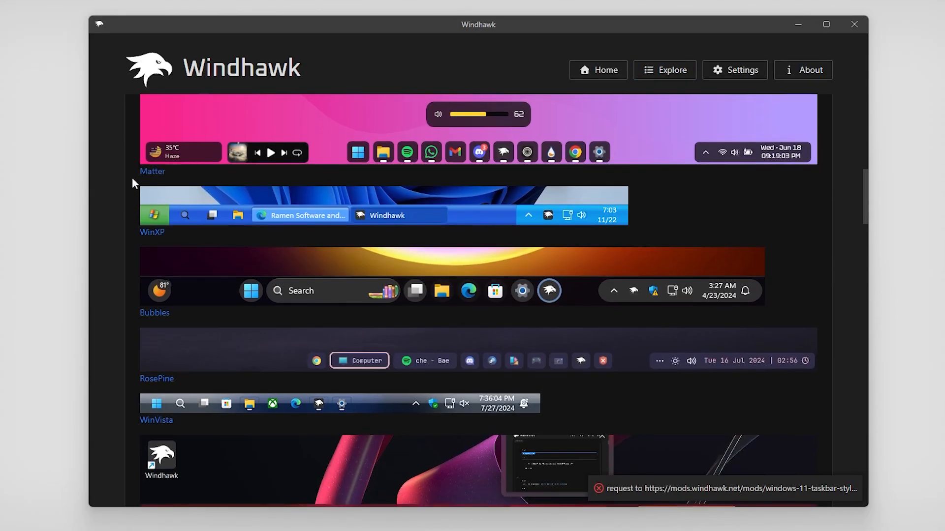
scroll(195, 250, down, 8)
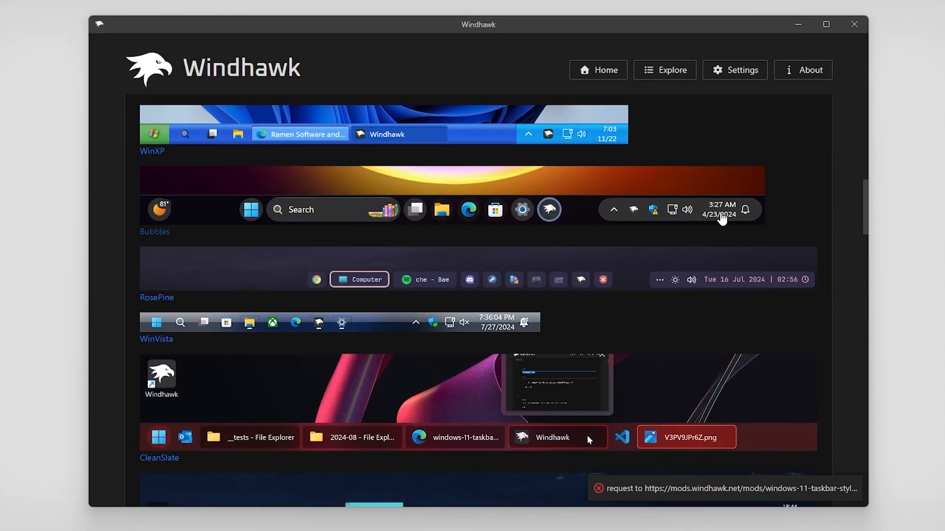
scroll(195, 250, down, 4)
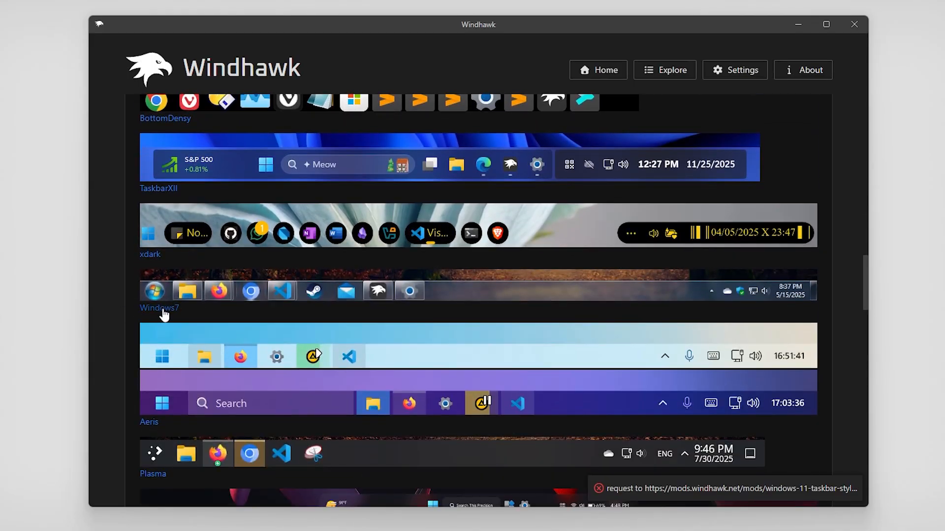
scroll(172, 307, up, 15)
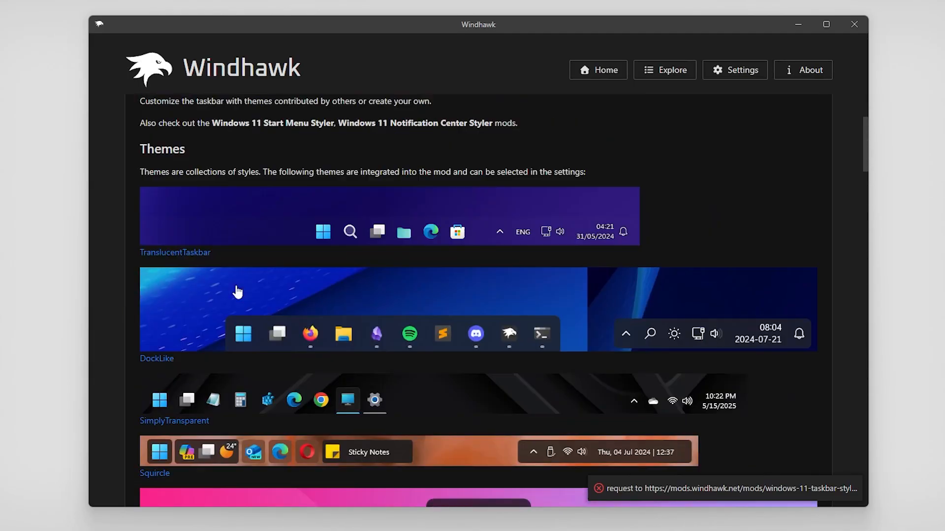
click(183, 173)
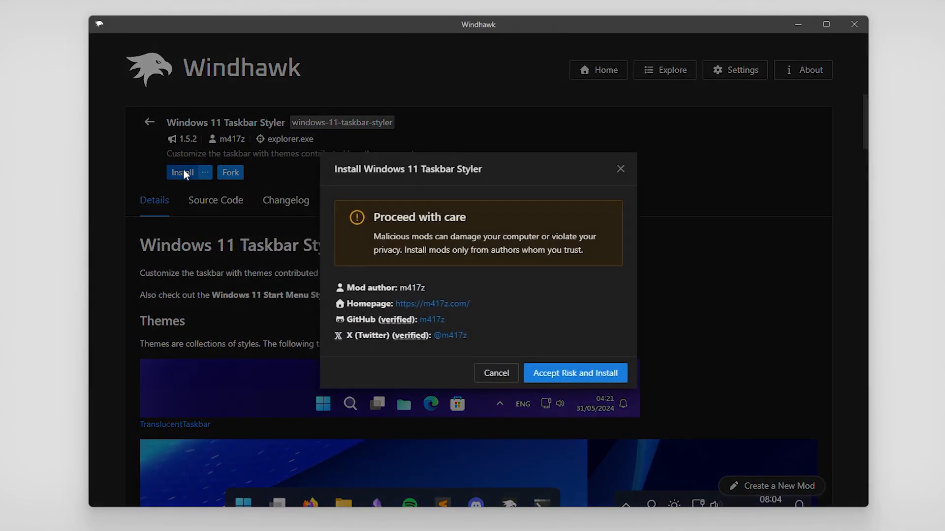
click(558, 370)
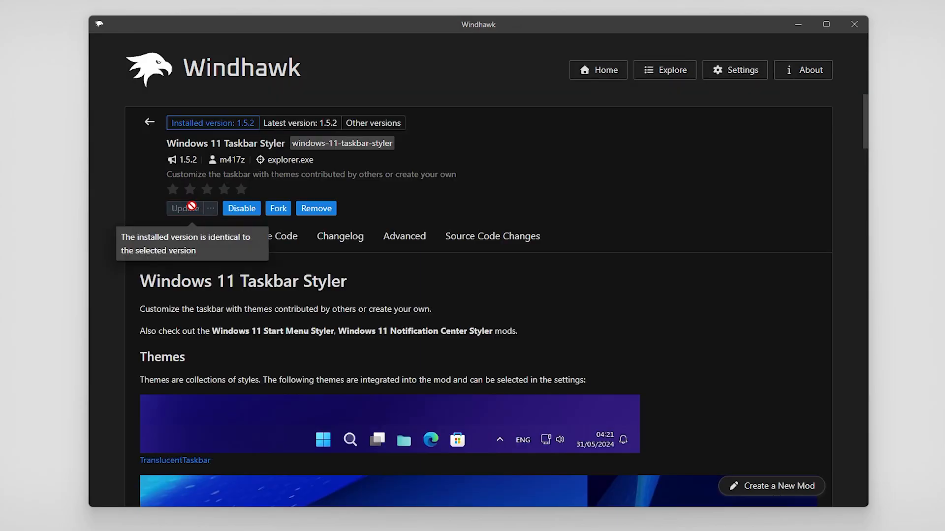
Save WindowGlass as the Taskbar Styler theme after briefly trying Windows7, then view the result
click(212, 238)
click(225, 348)
scroll(276, 281, down, 5)
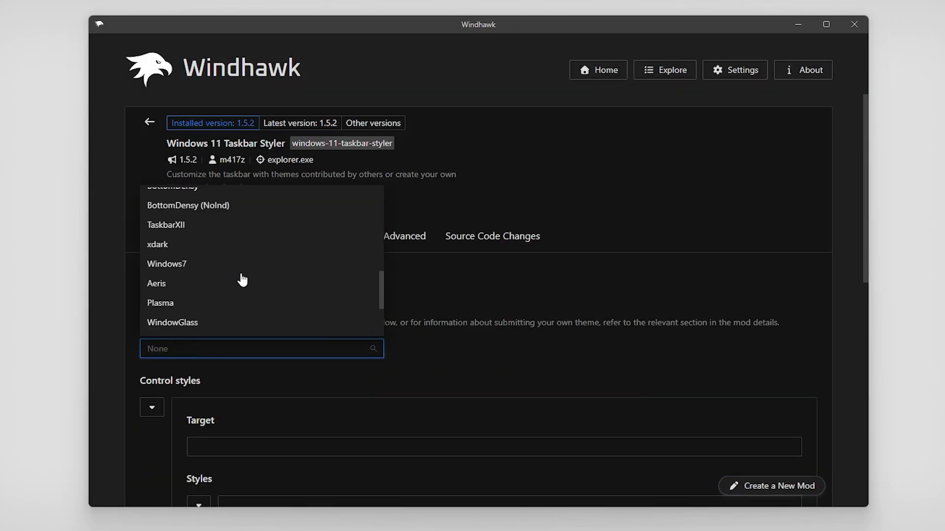
click(187, 263)
click(172, 275)
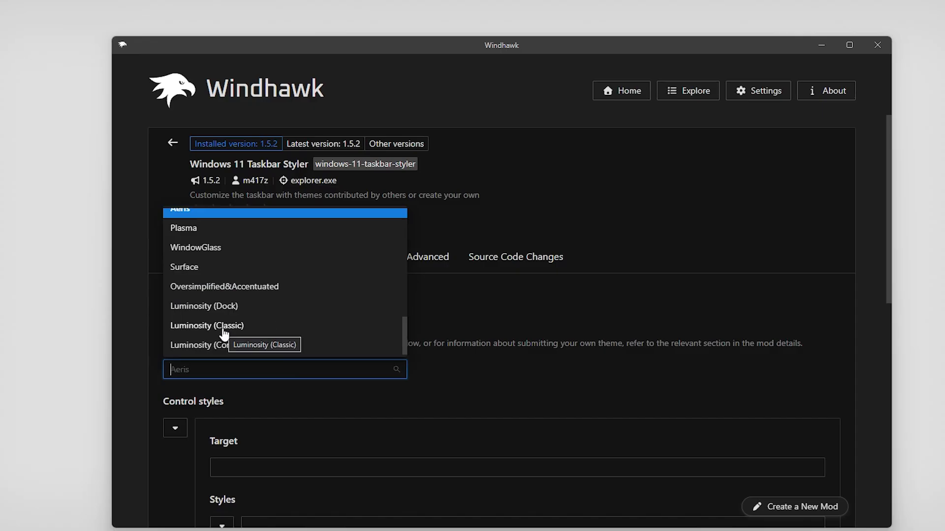
click(214, 250)
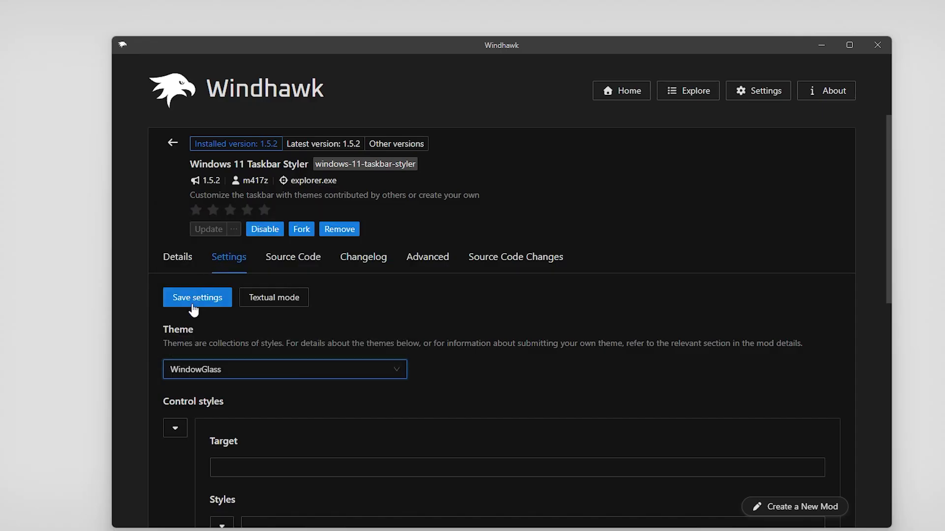
click(191, 303)
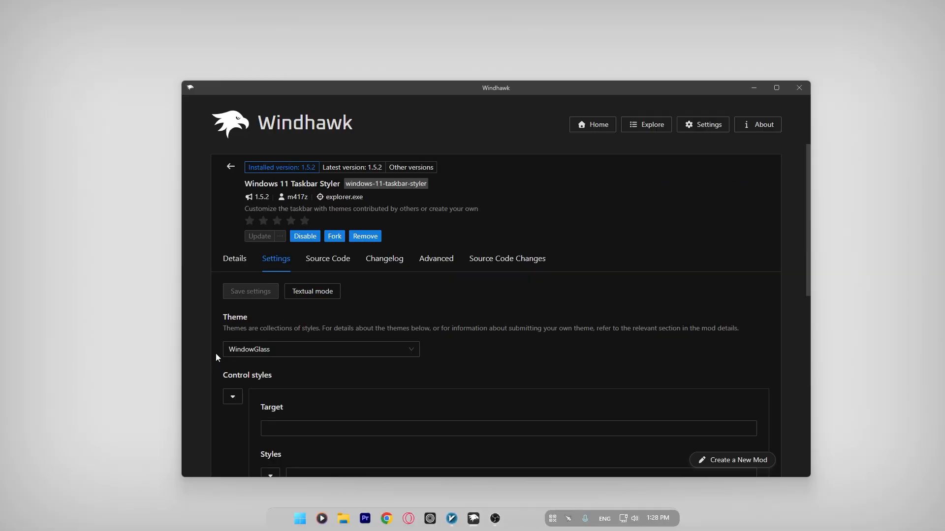
click(249, 351)
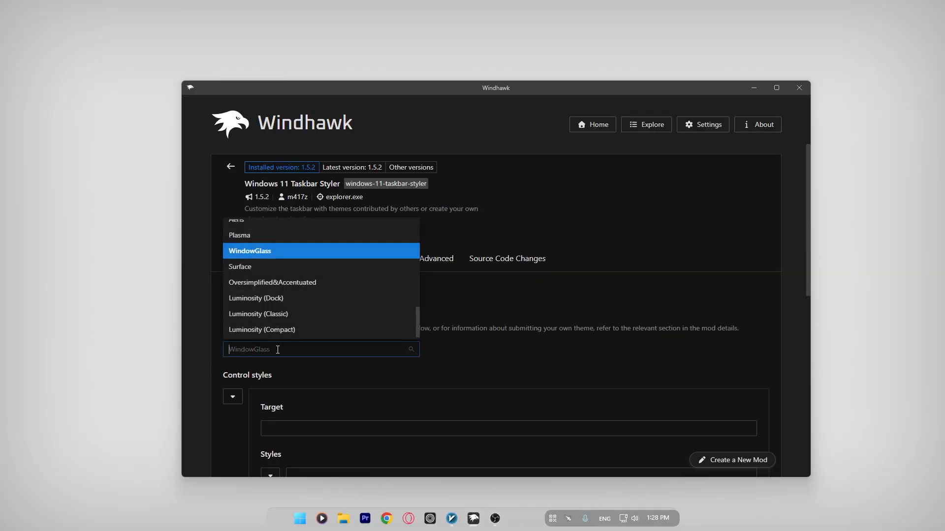
click(258, 355)
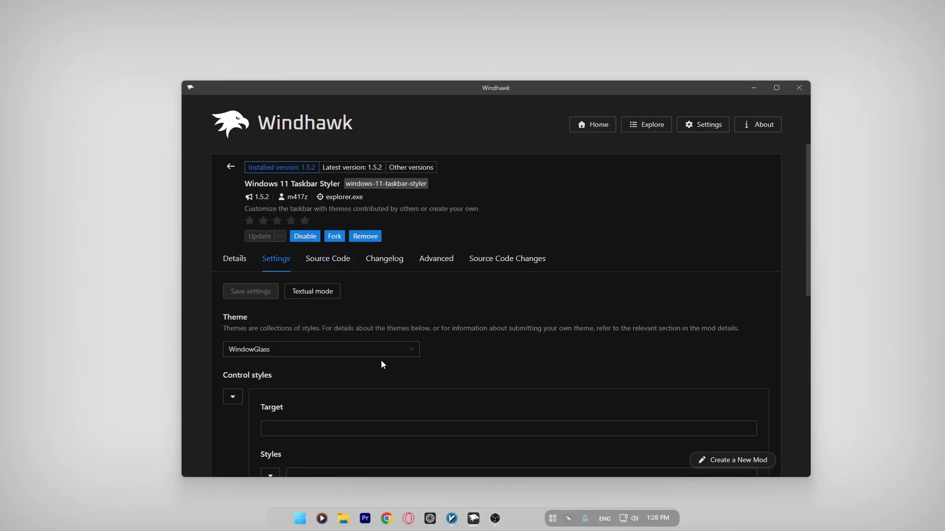
click(297, 526)
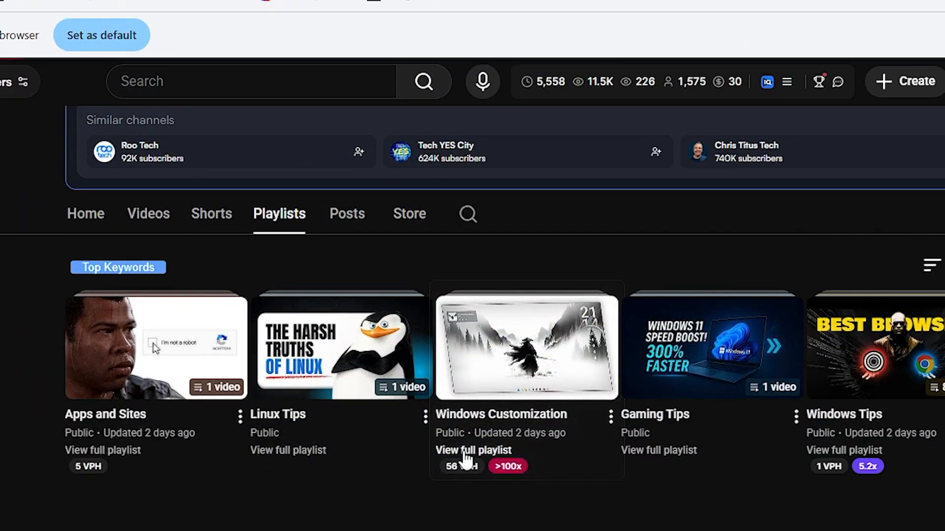
Open the 8-video Windows Customization playlist and scroll through its videos
click(465, 452)
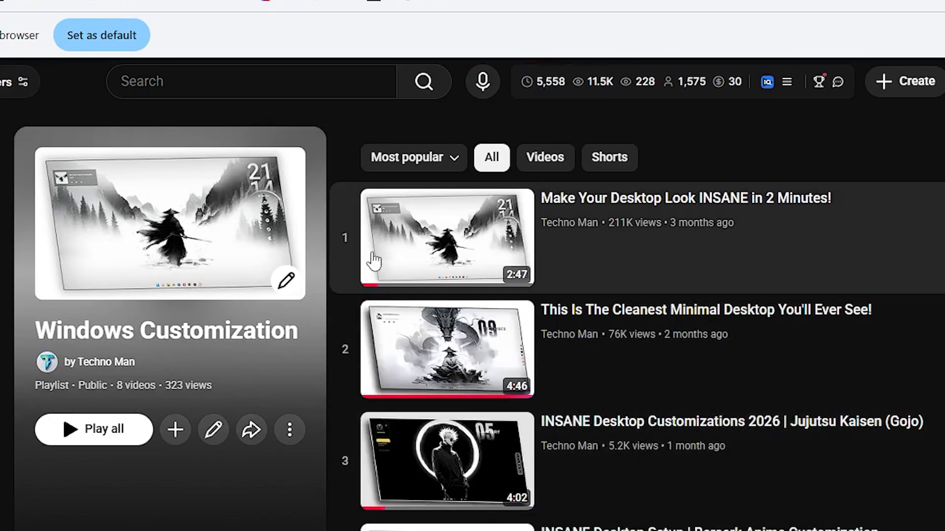
scroll(730, 231, down, 1)
scroll(731, 231, down, 10)
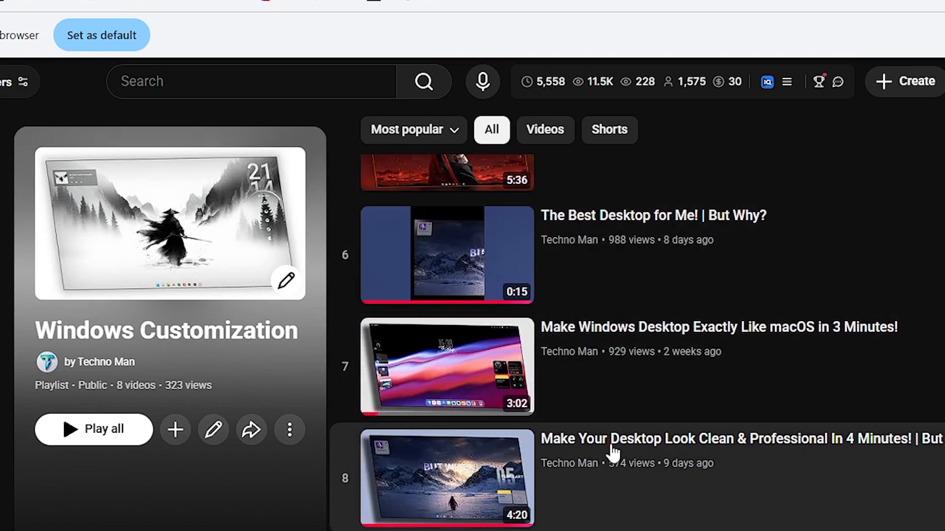
scroll(569, 515, up, 7)
scroll(577, 492, up, 4)
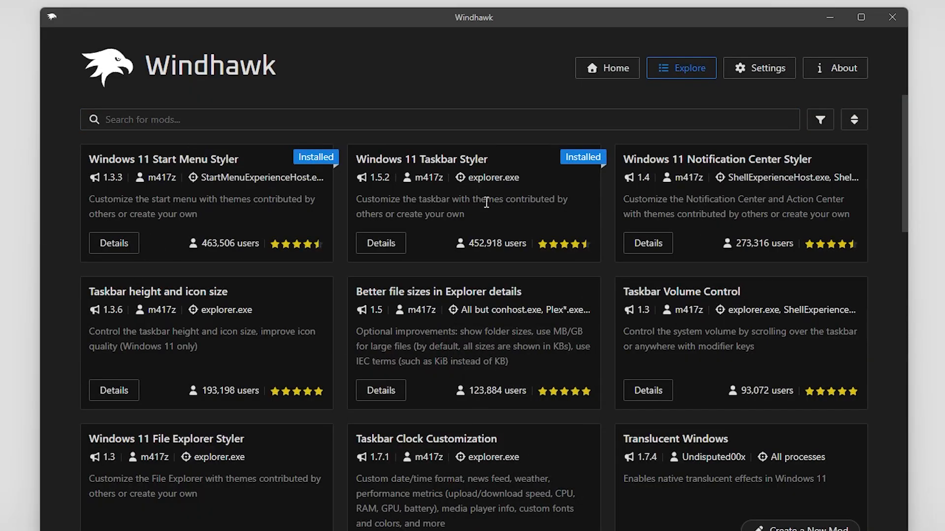
Open the Notification Center Styler details and view the Notification Center before styling
drag(624, 159, 813, 162)
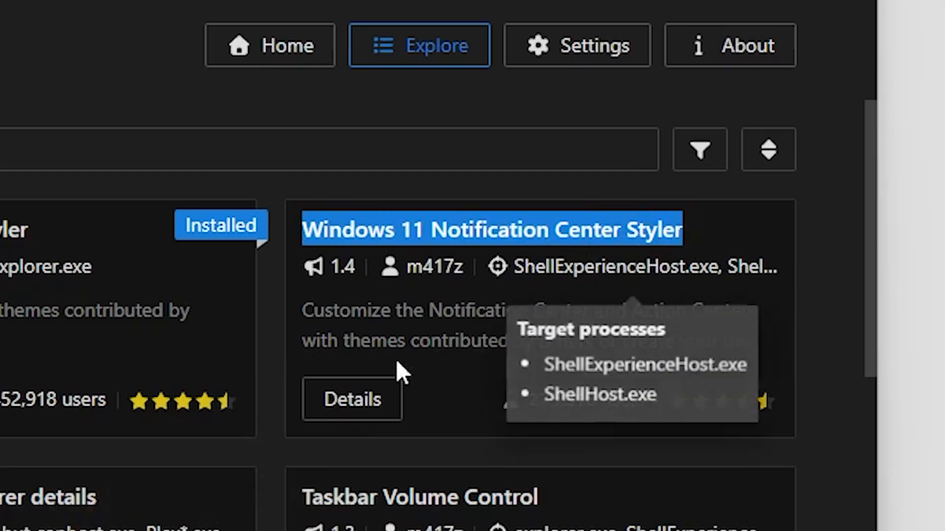
click(333, 396)
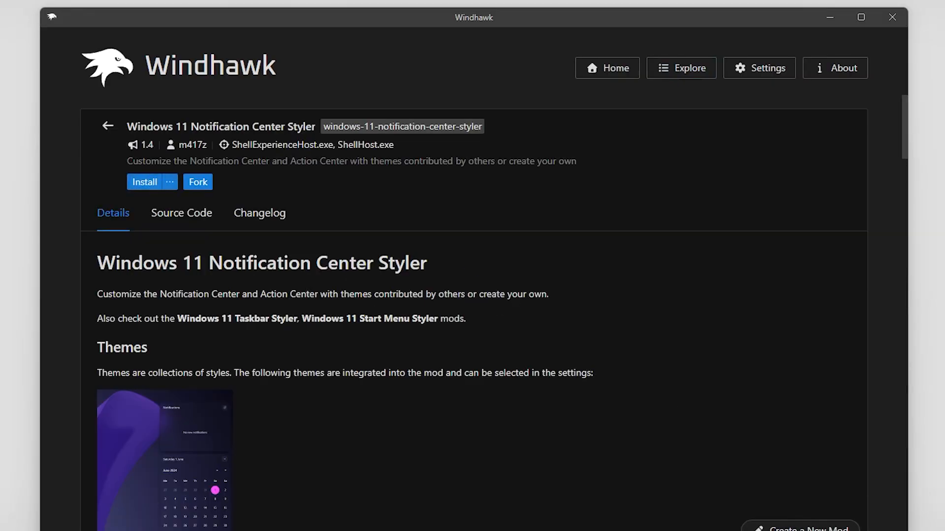
key(super+n)
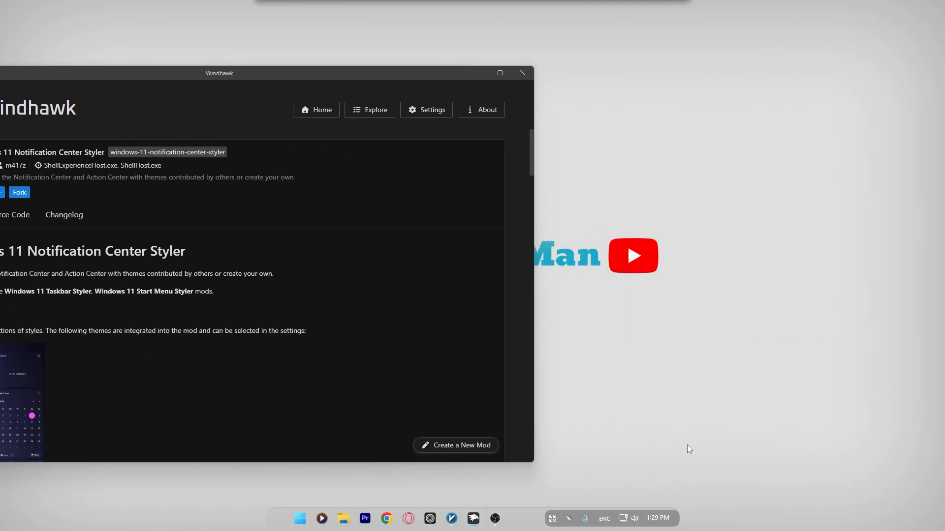
click(660, 518)
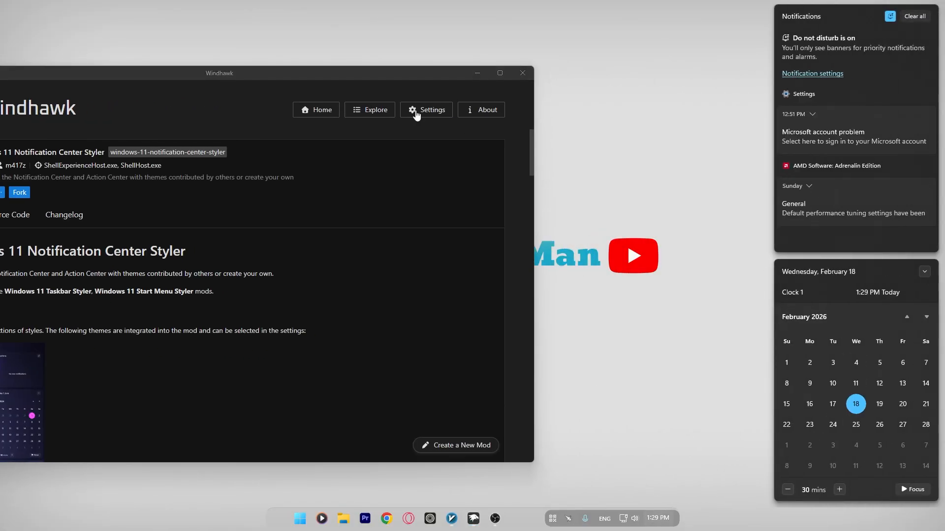
Set the Notification Center Styler theme to WindowGlass and save the setting
click(397, 76)
scroll(43, 296, down, 3)
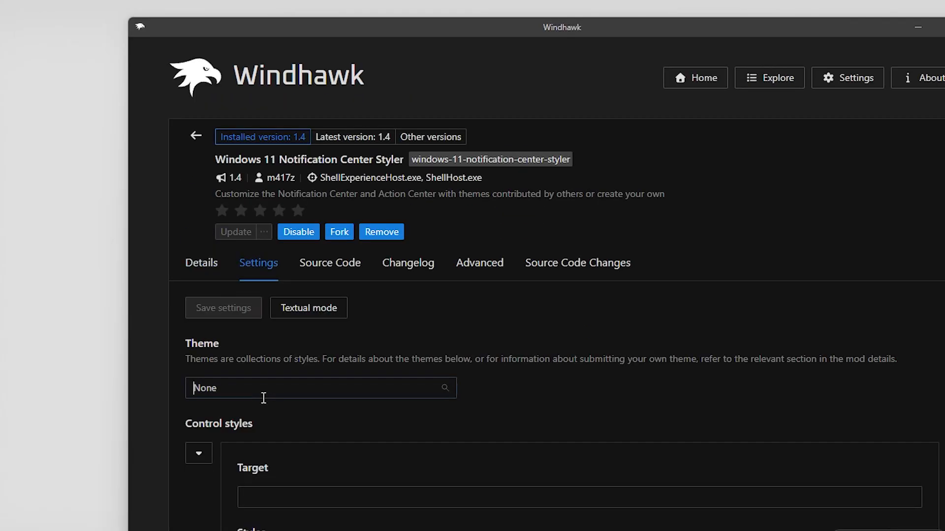
click(264, 398)
scroll(236, 268, down, 1)
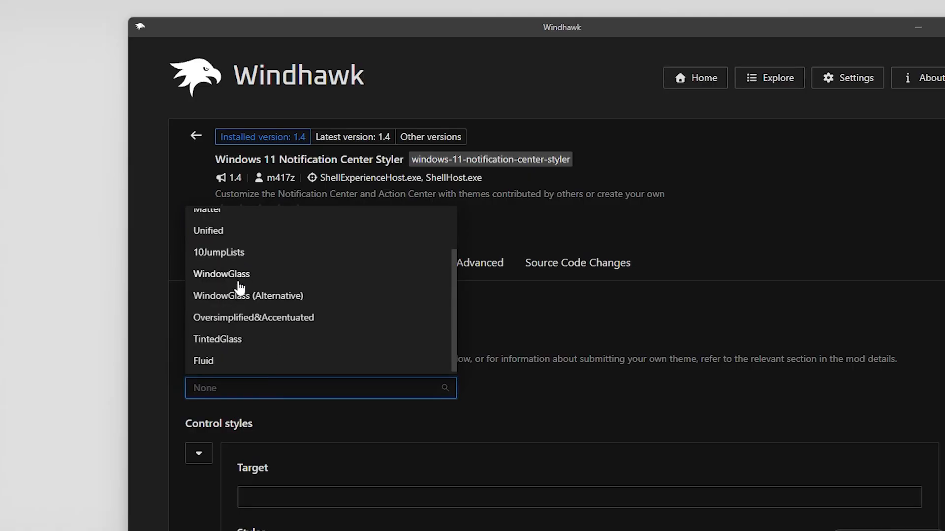
scroll(236, 255, up, 1)
click(241, 333)
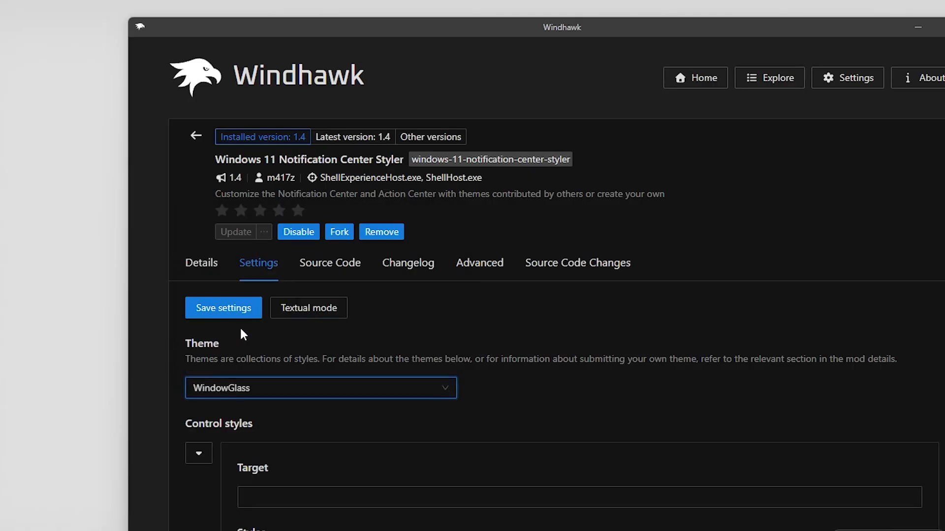
click(240, 308)
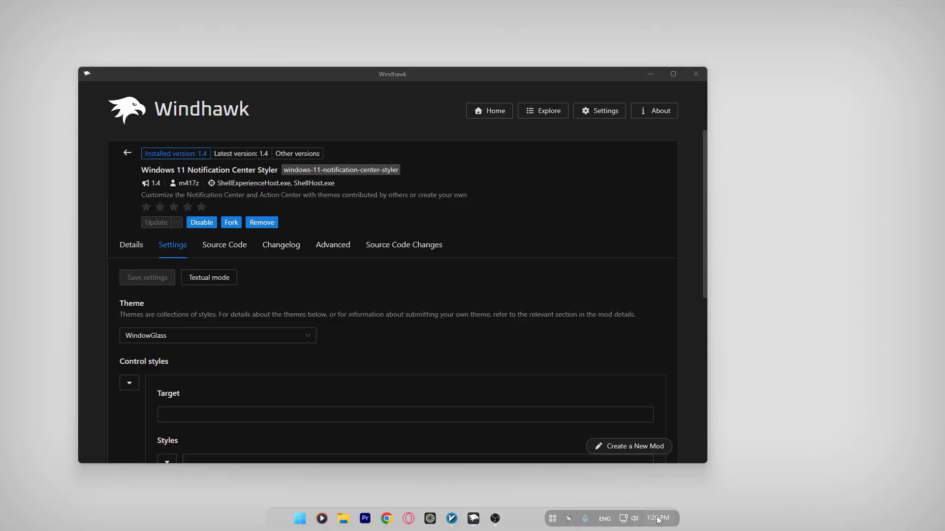
Check the restyled Notification Center, then return to the list of mods
click(658, 519)
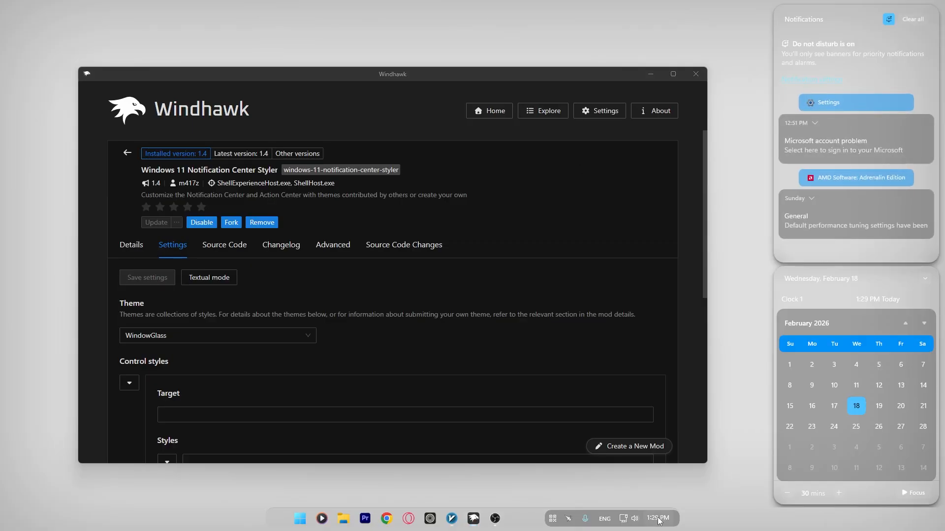
click(734, 287)
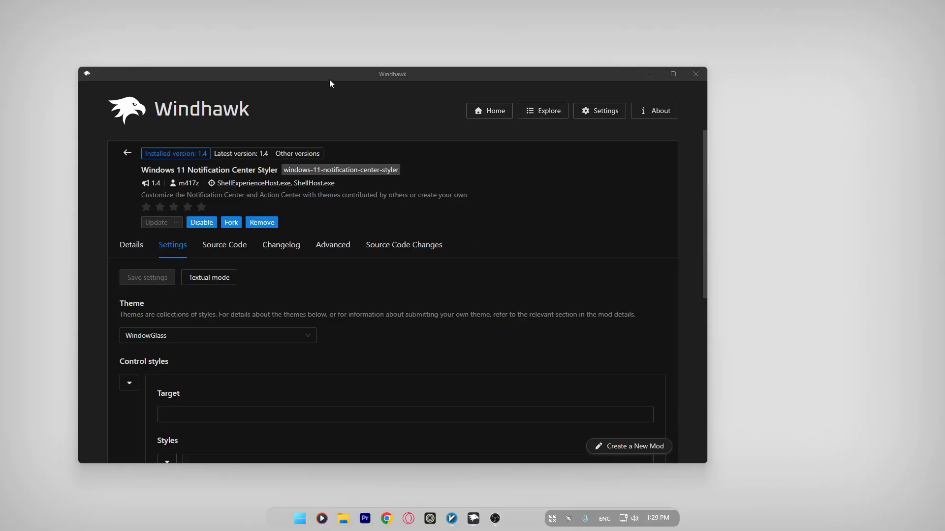
drag(329, 78, 413, 87)
click(212, 163)
drag(476, 78, 408, 67)
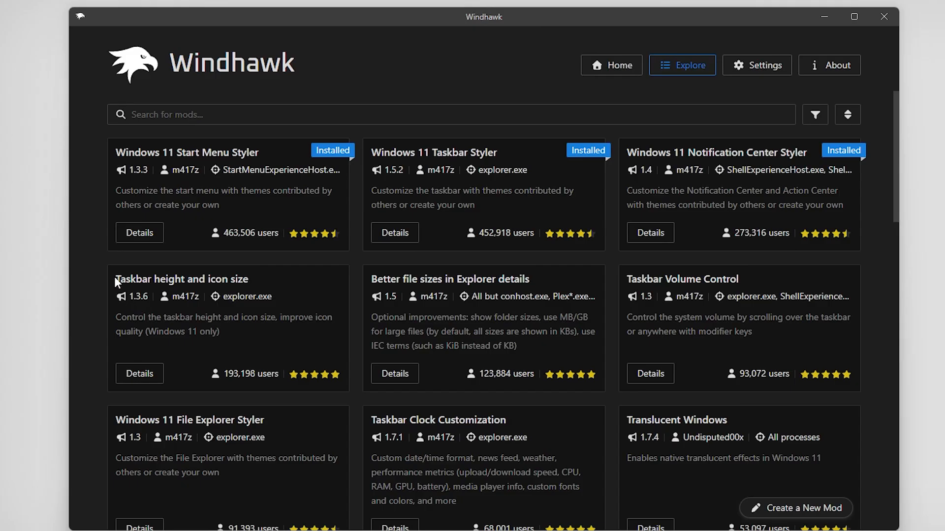
Preview the Taskbar height and icon size mod's details, then go back to the list
drag(114, 279, 253, 275)
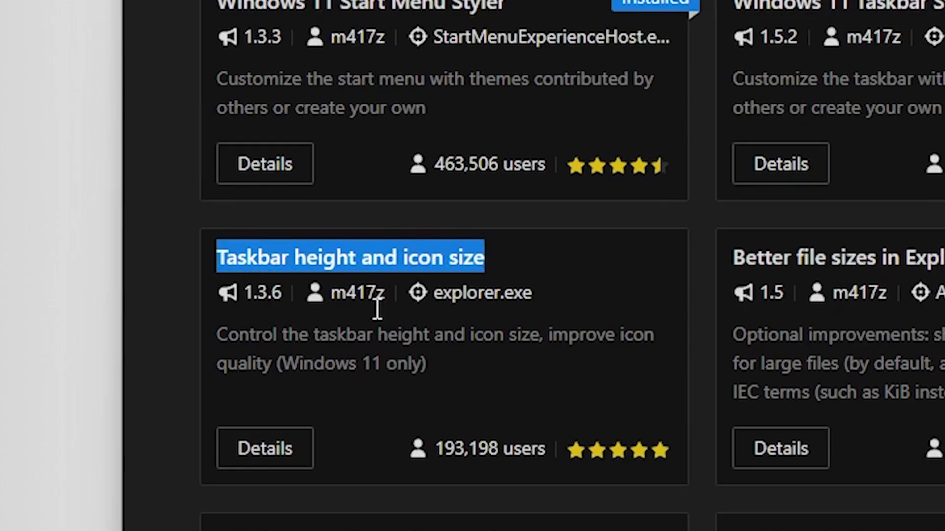
click(287, 455)
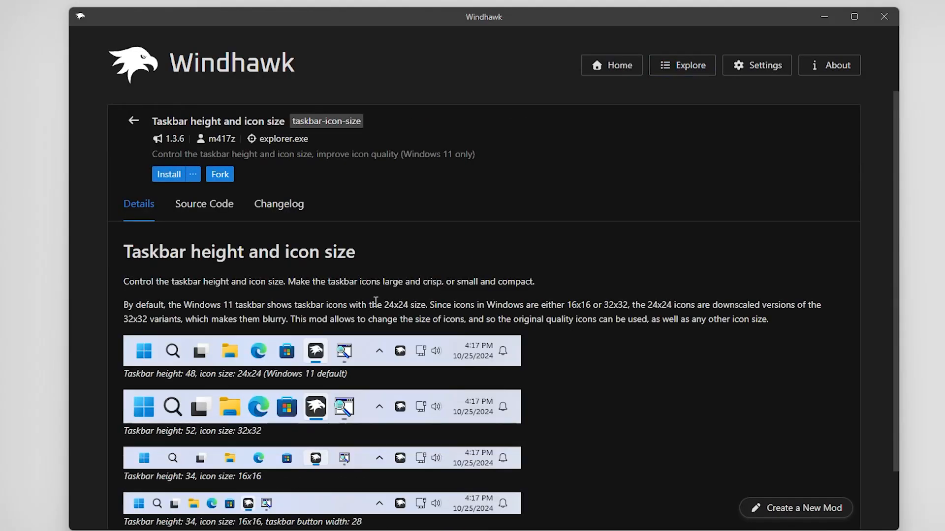
scroll(375, 300, down, 3)
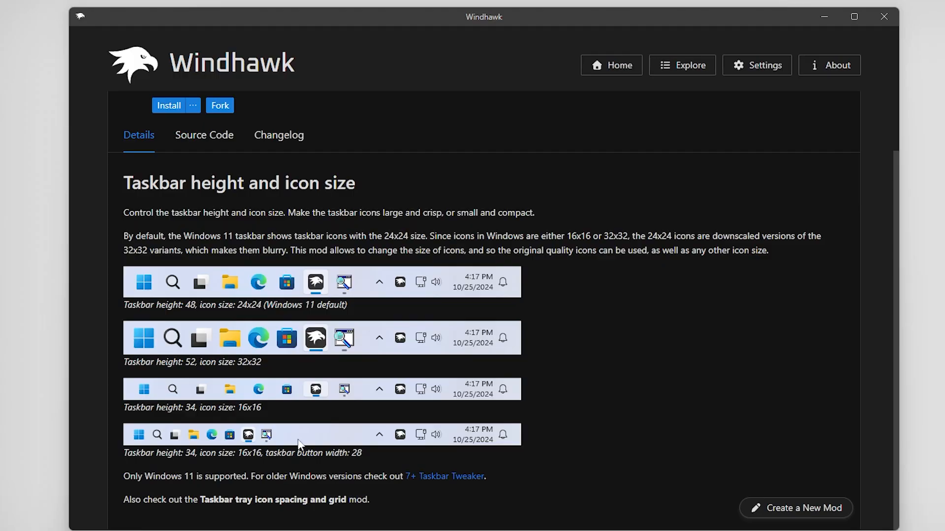
scroll(136, 100, up, 3)
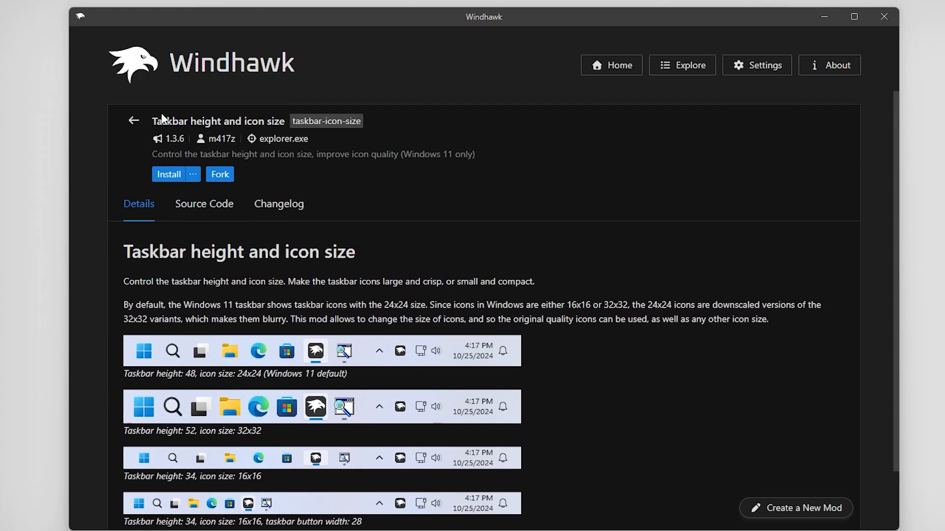
click(132, 124)
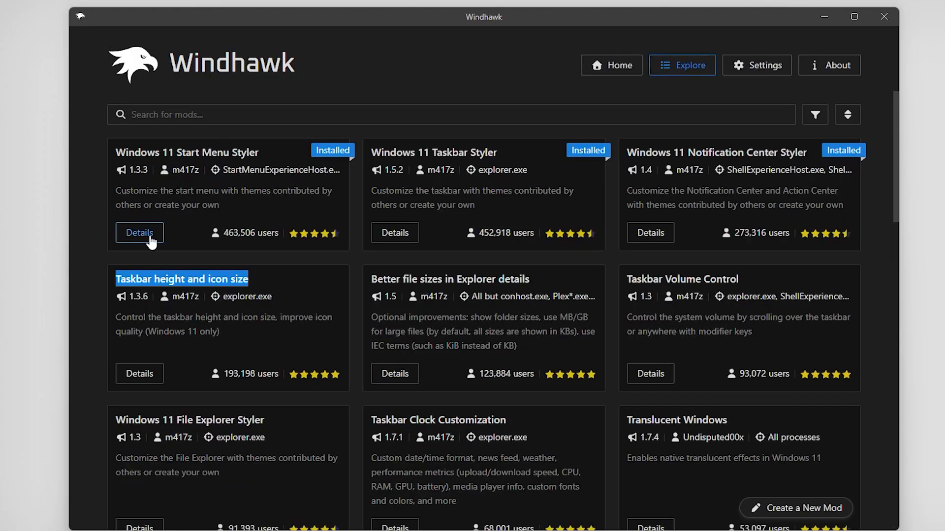
Disable the Windows 11 Taskbar Styler mod
click(404, 240)
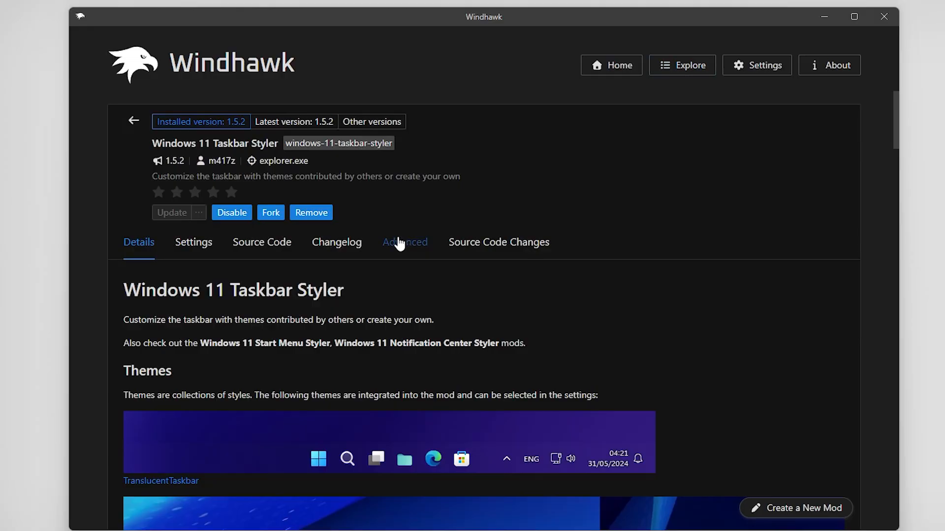
click(238, 215)
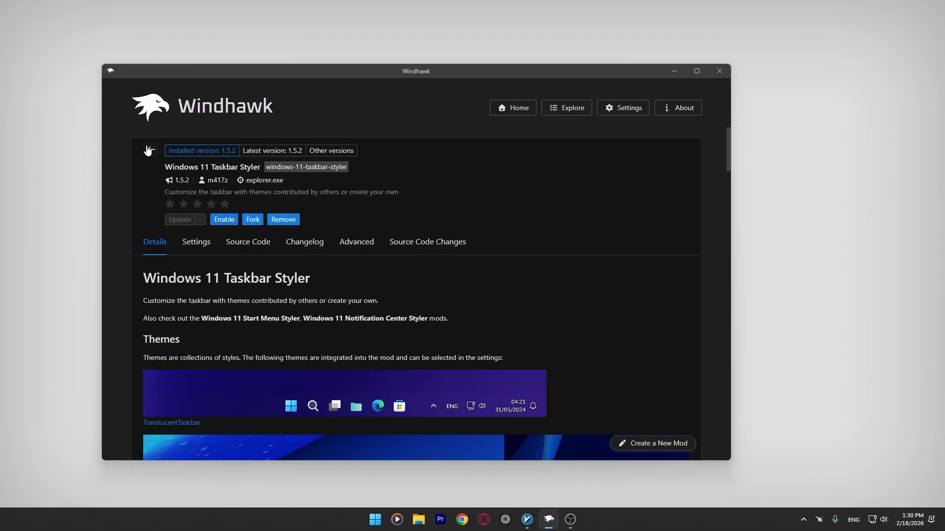
click(132, 124)
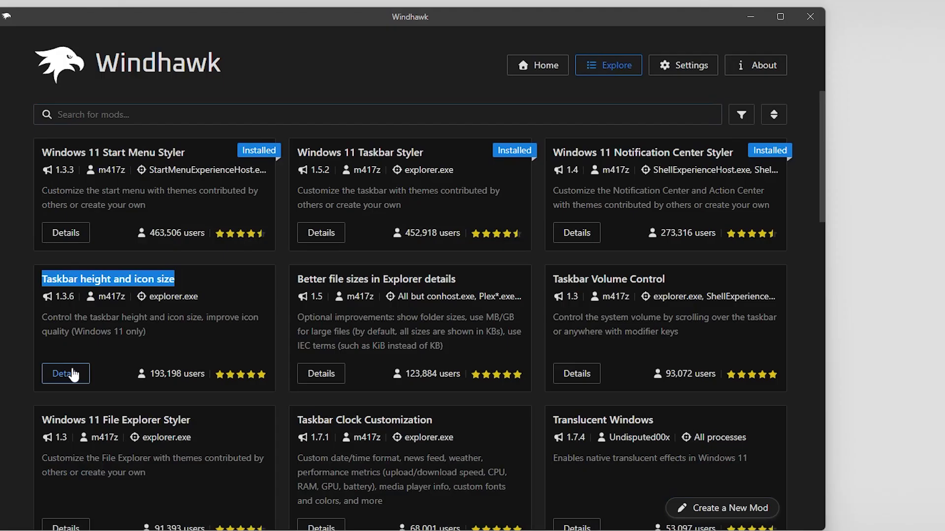
Lower Taskbar height from 52 to 20, save it, then nudge the value up slightly
click(160, 341)
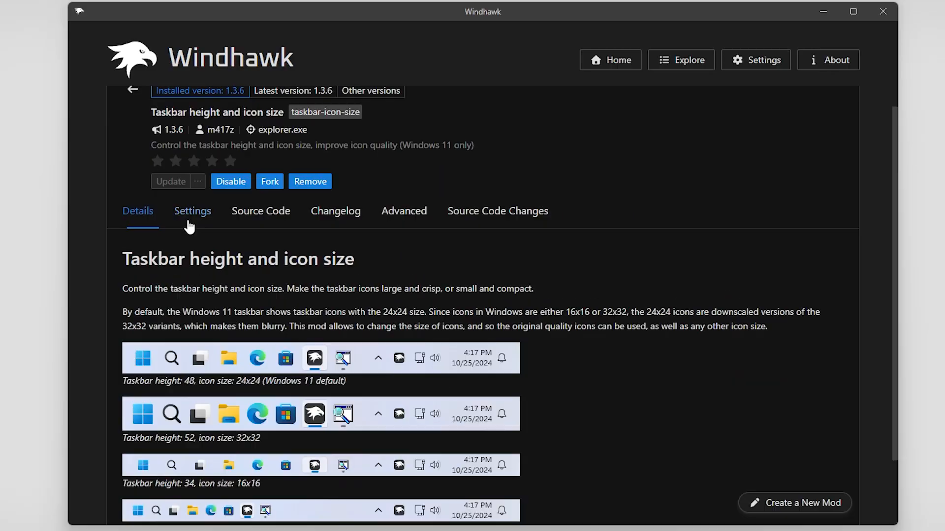
click(193, 224)
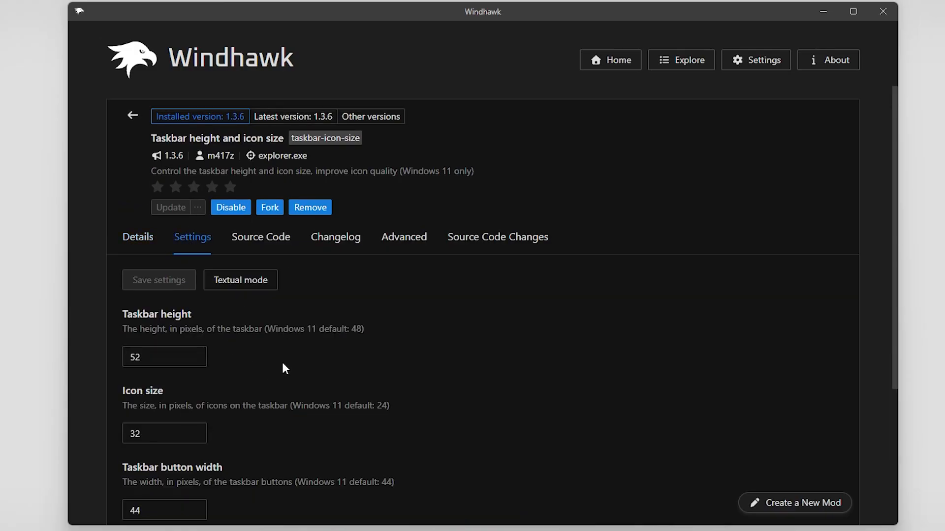
scroll(295, 345, down, 2)
double_click(177, 270)
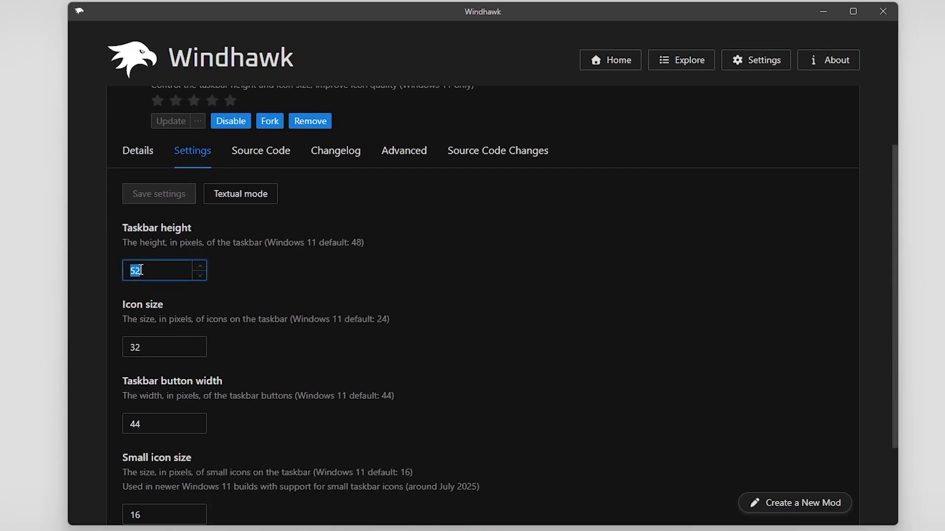
click(199, 276)
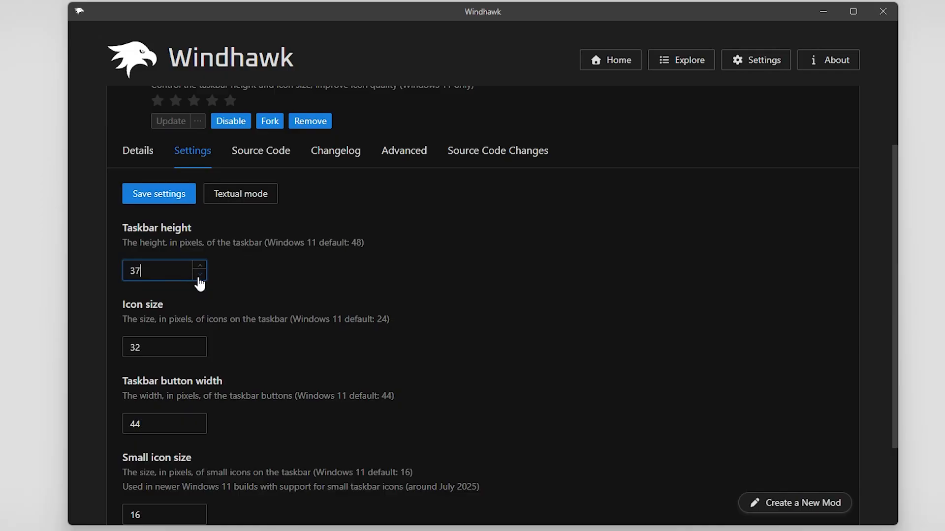
click(199, 277)
click(199, 277)
click(199, 278)
click(199, 277)
click(199, 278)
click(199, 278)
click(200, 277)
click(167, 195)
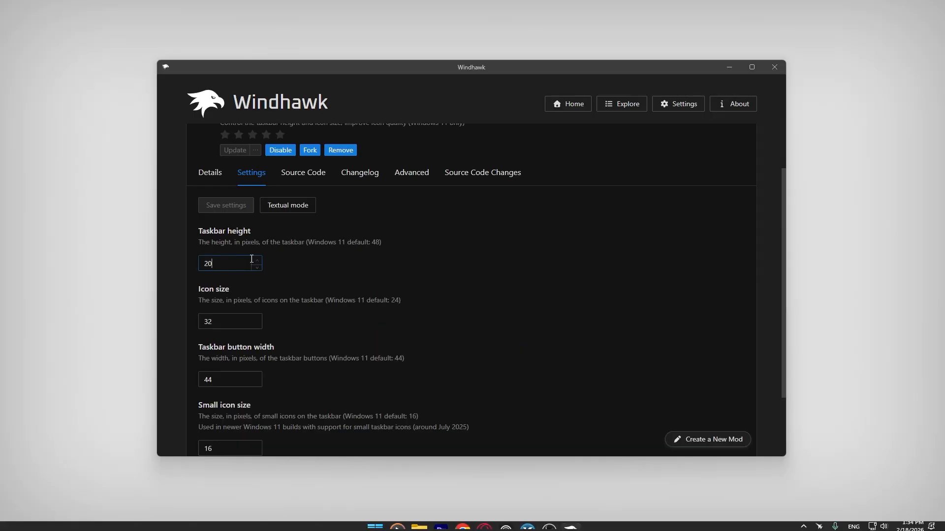
click(256, 262)
click(256, 262)
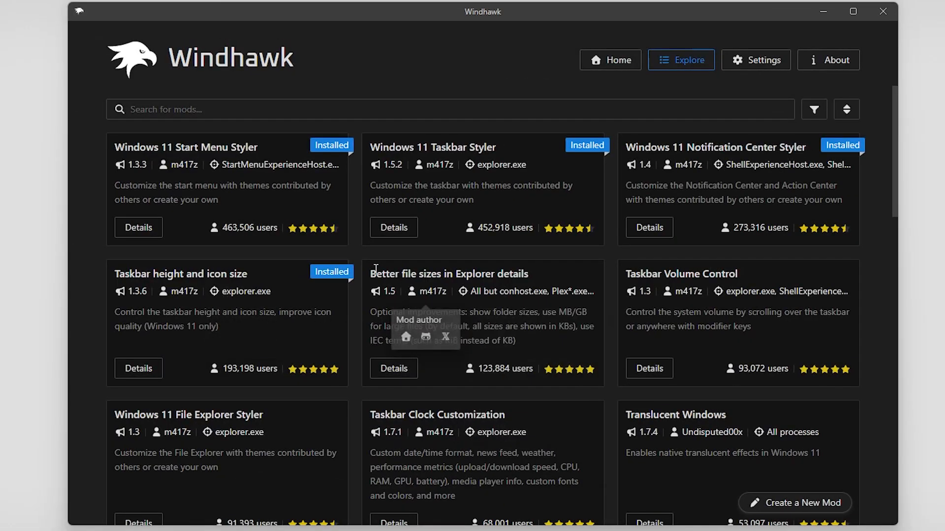
drag(370, 274, 532, 282)
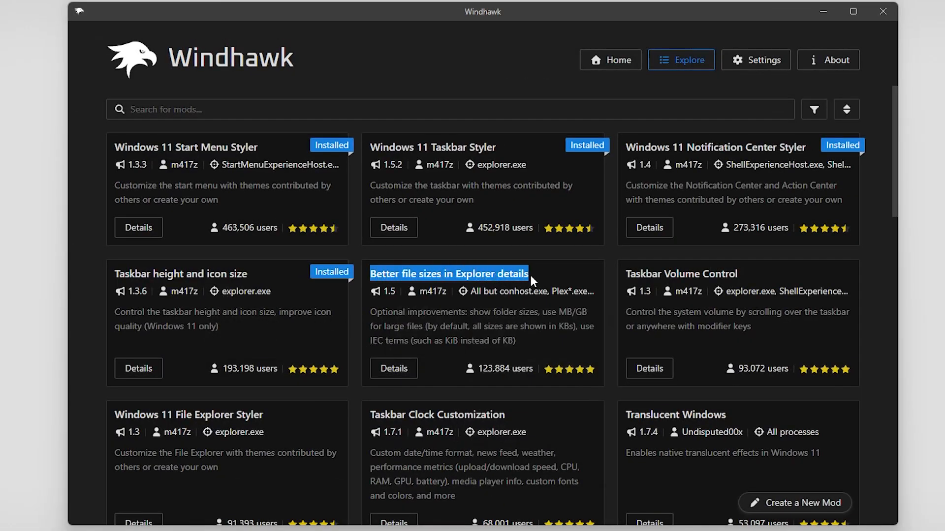
Review the Better file sizes in Explorer details description and install it, accepting the risk warning
click(401, 373)
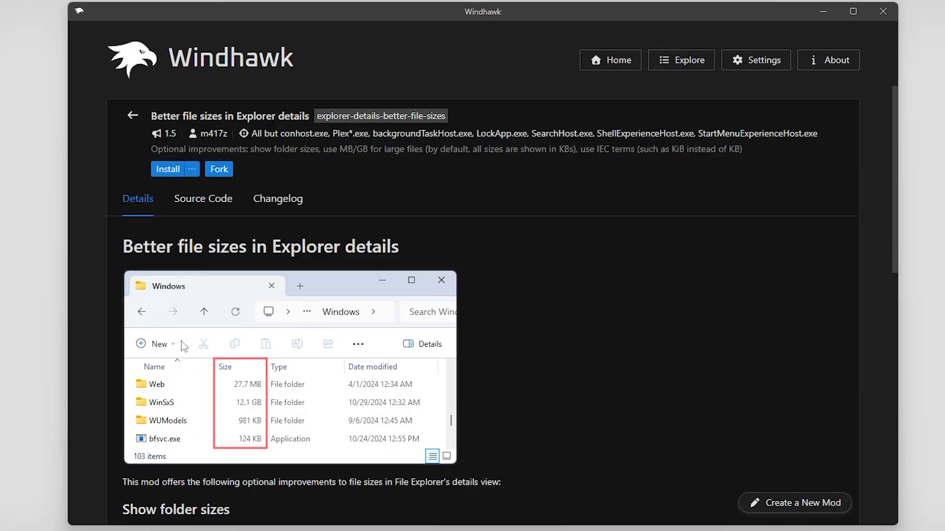
scroll(260, 305, down, 3)
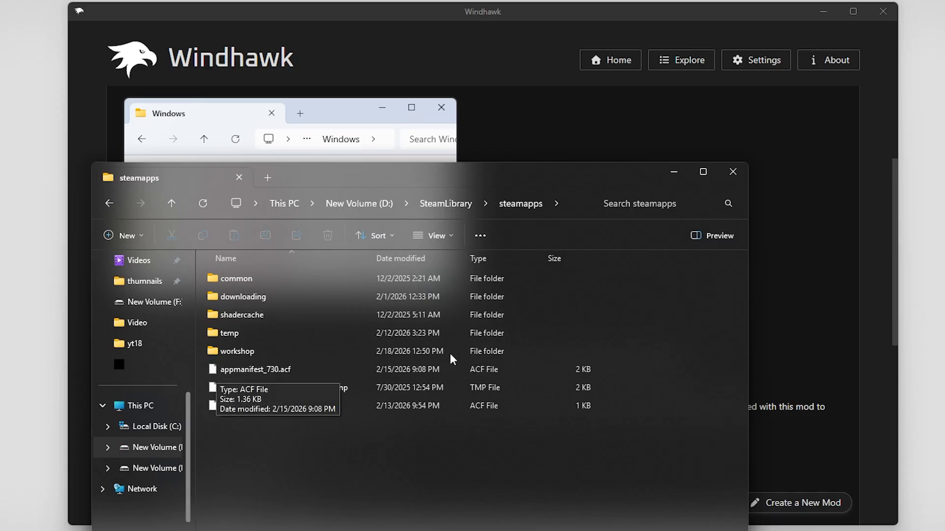
drag(509, 180, 315, 253)
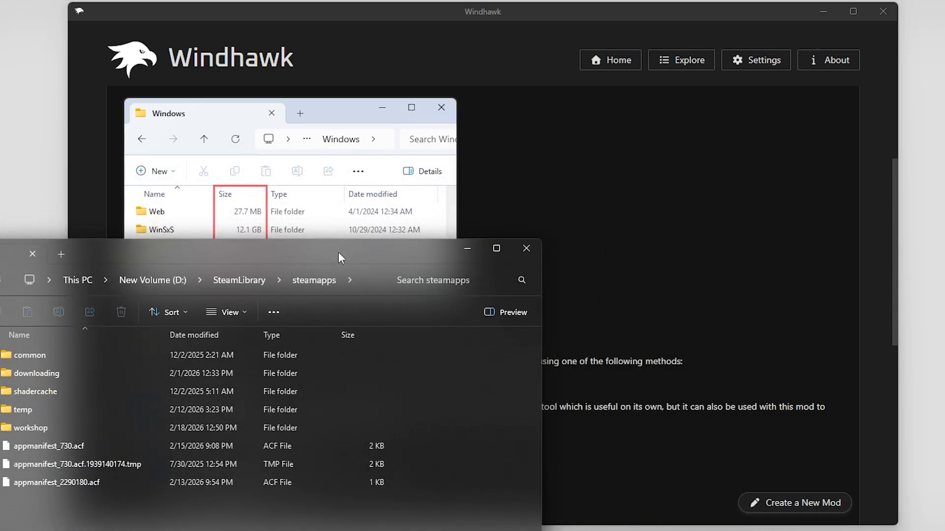
click(536, 244)
scroll(281, 313, up, 3)
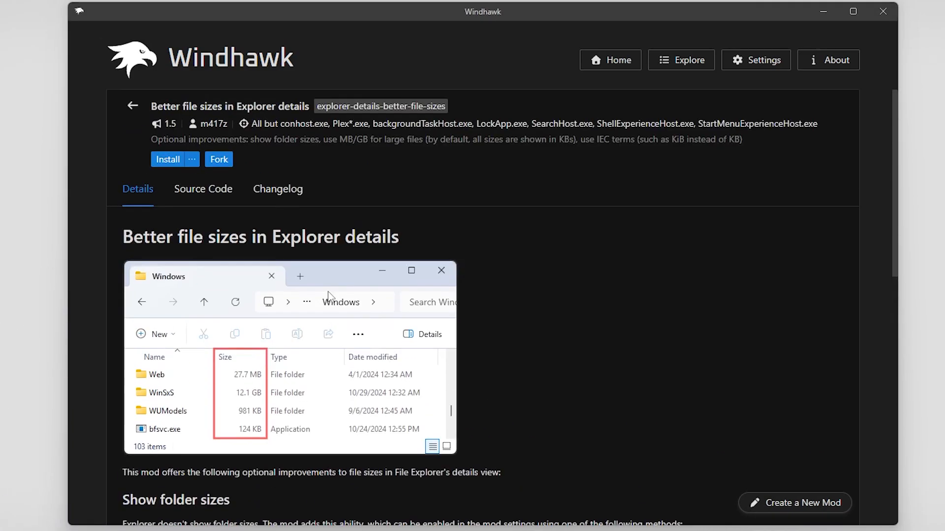
click(168, 169)
click(583, 383)
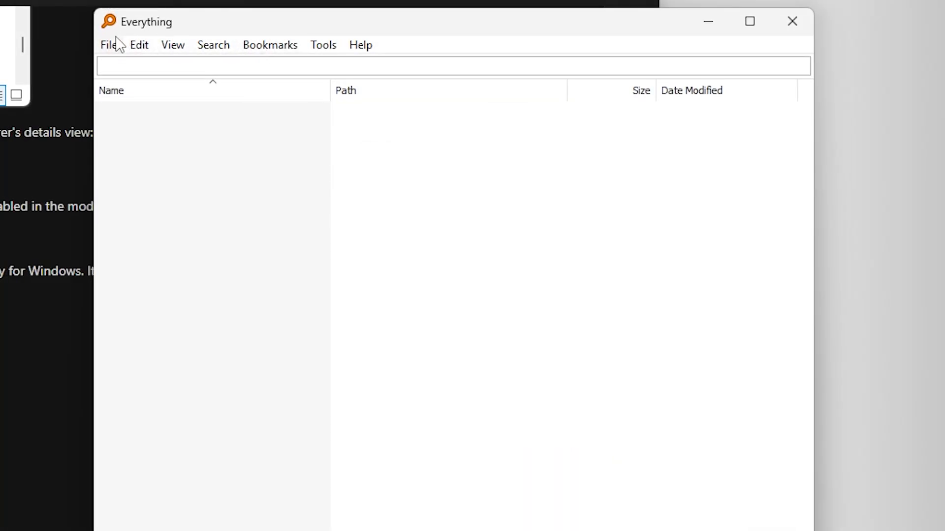
Turn on 'Index folder size' under Everything's Options > Indexes and apply it
click(323, 48)
click(369, 135)
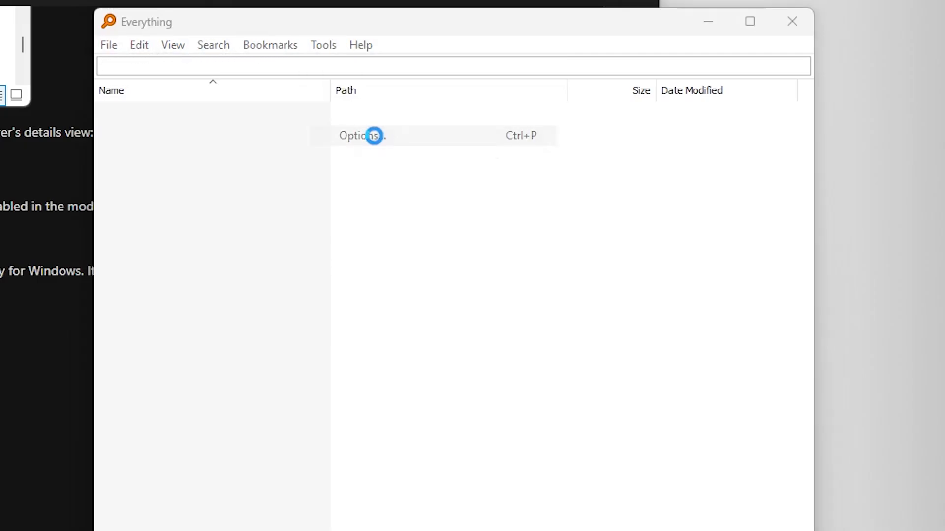
click(271, 262)
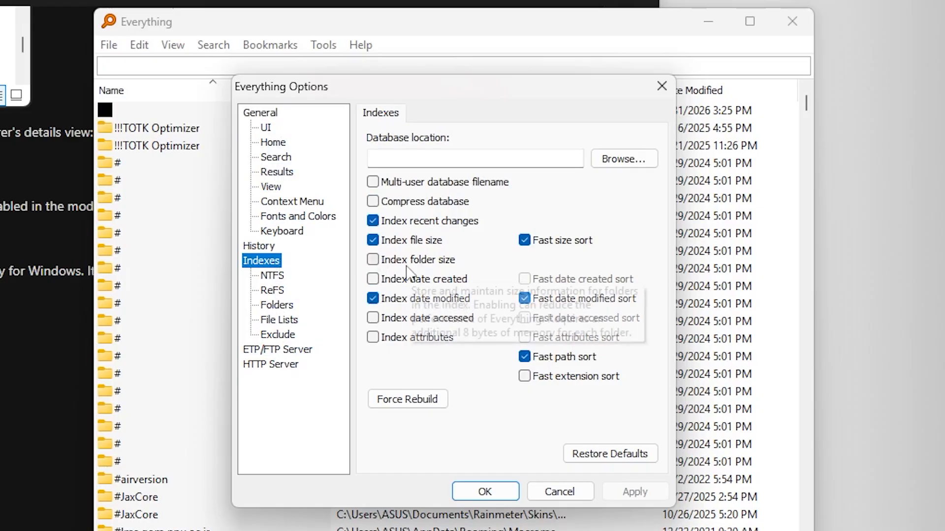
click(420, 261)
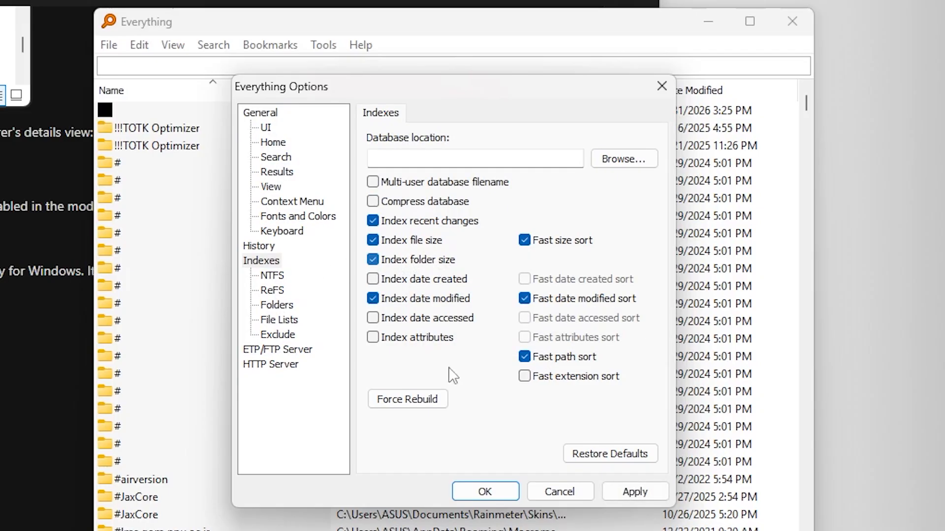
click(635, 491)
click(692, 382)
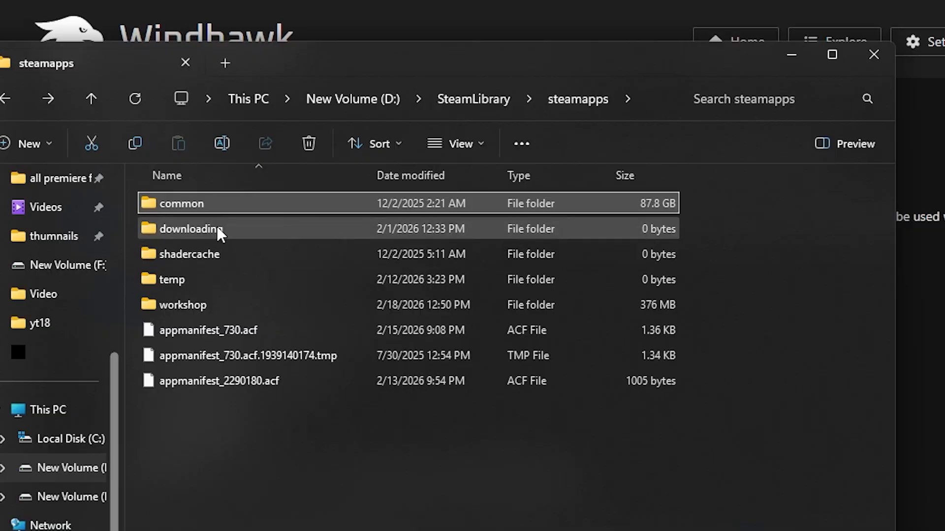
Look inside the downloading folder, then go back and open the 87.8 GB common folder
double_click(286, 206)
key(alt+Left)
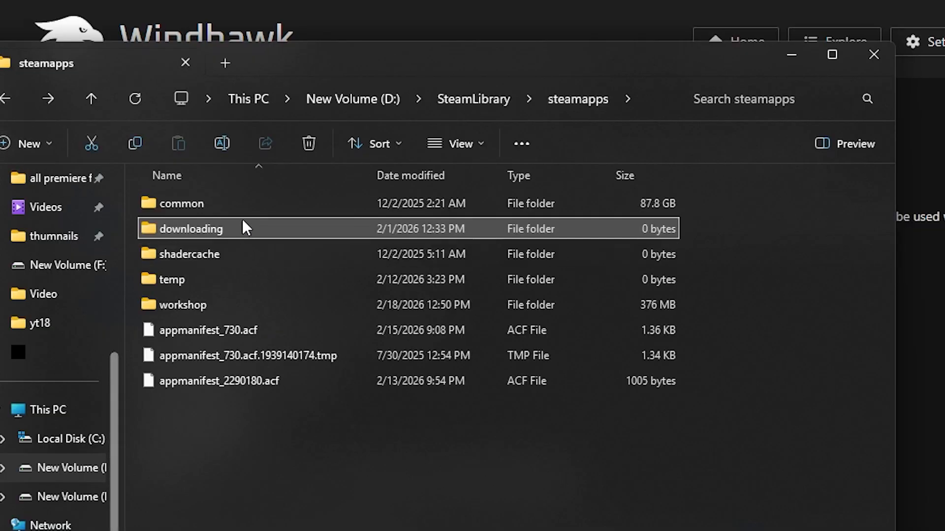
double_click(243, 209)
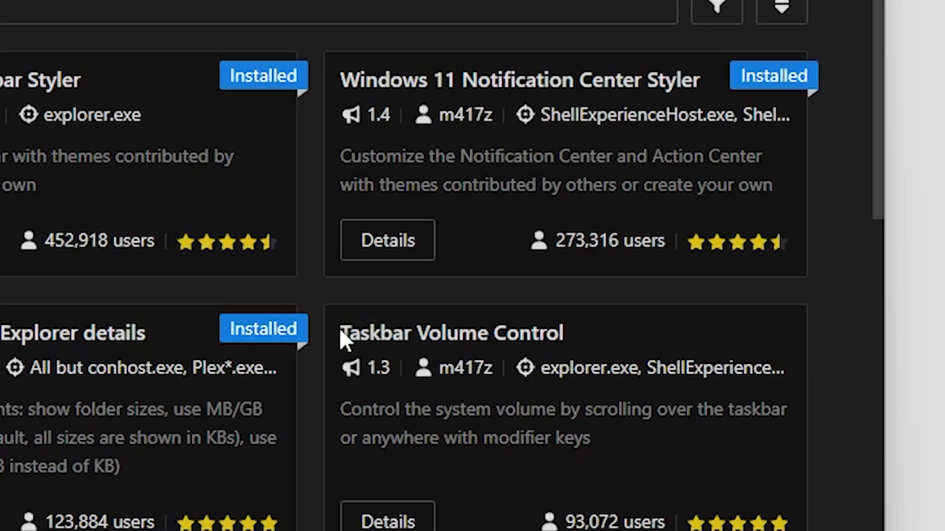
Open the Taskbar Volume Control mod's details page and read through its description
drag(631, 291, 777, 293)
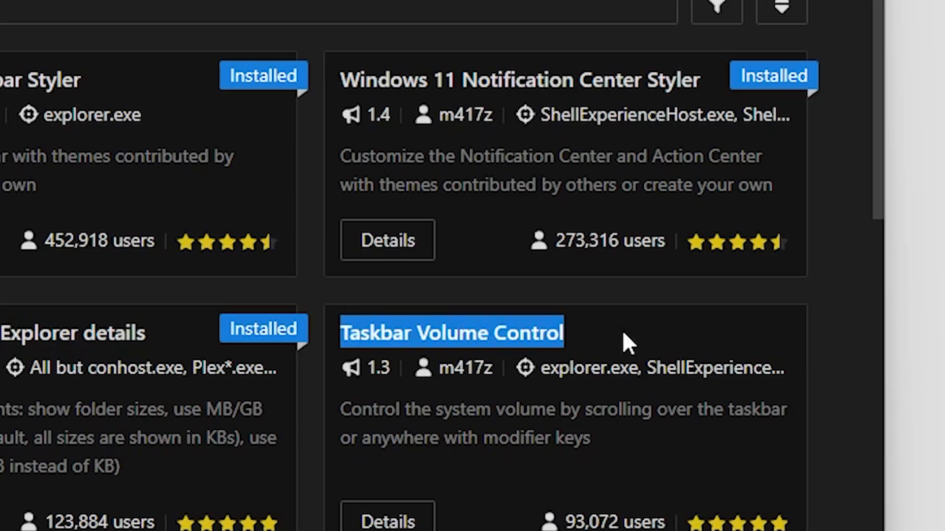
click(673, 387)
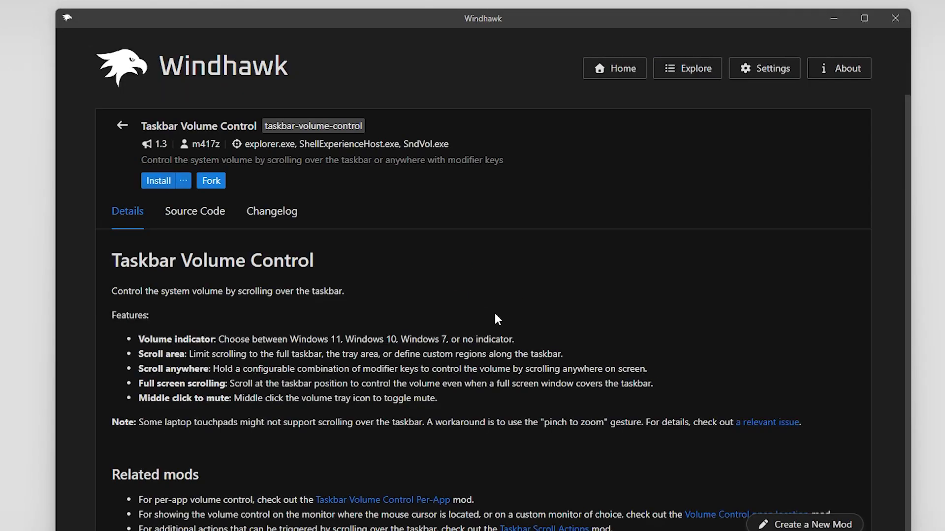
scroll(443, 308, down, 1)
scroll(387, 308, down, 1)
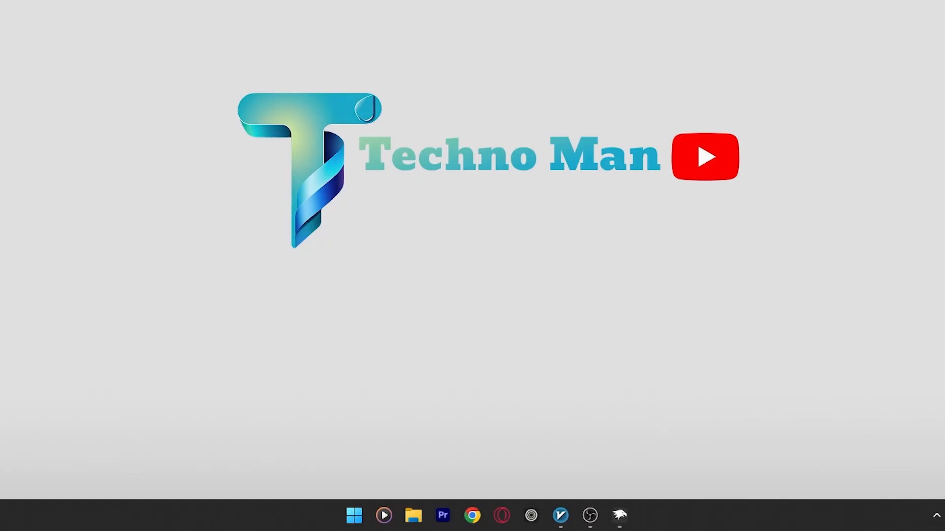
Scroll over the empty taskbar to lower and raise the volume, ending at 54
scroll(650, 522, down, 3)
scroll(668, 519, up, 4)
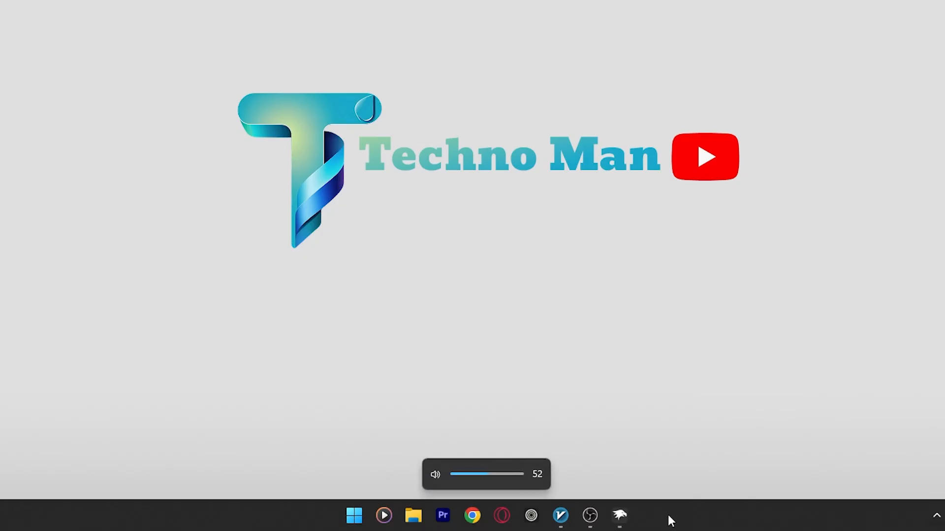
scroll(670, 520, up, 8)
scroll(669, 520, down, 9)
scroll(670, 520, up, 1)
scroll(669, 518, up, 1)
scroll(669, 518, down, 2)
scroll(670, 517, up, 1)
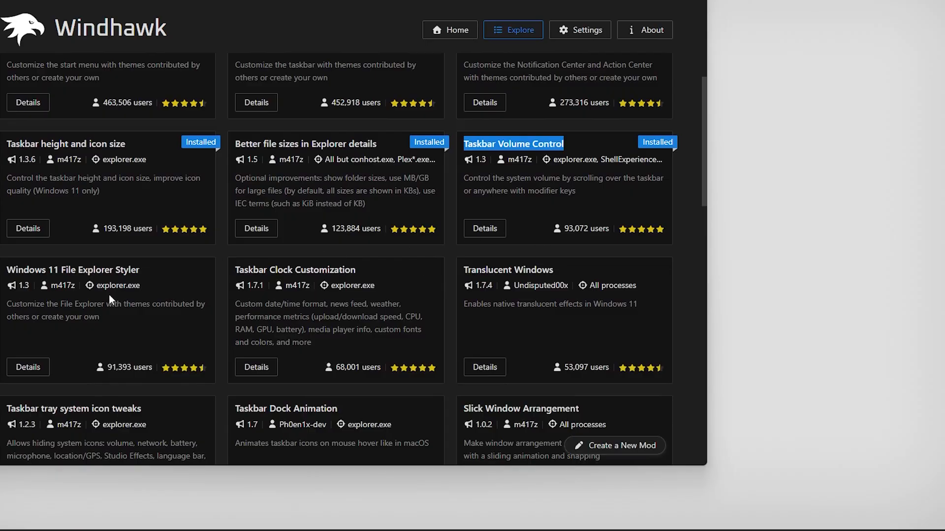
Open the Windows 11 File Explorer Styler details and browse its Themes previews
click(142, 250)
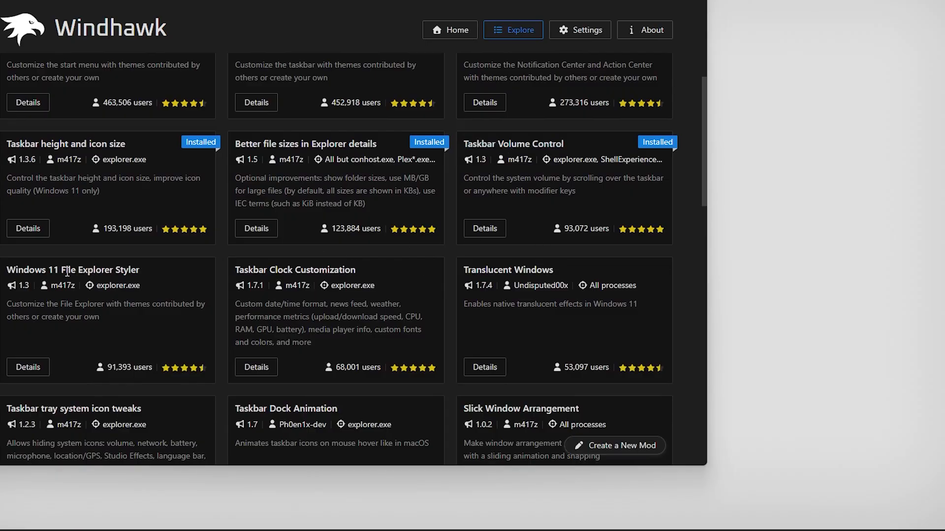
click(37, 367)
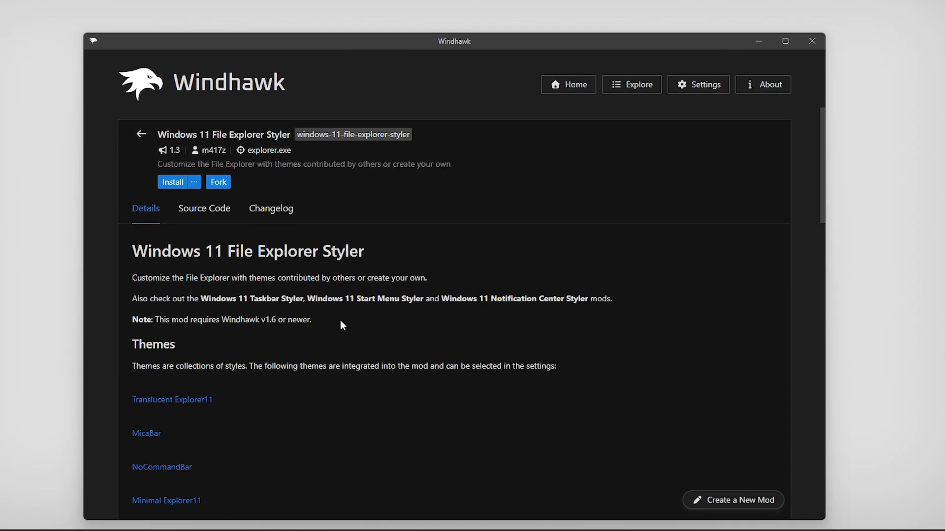
scroll(345, 327, down, 5)
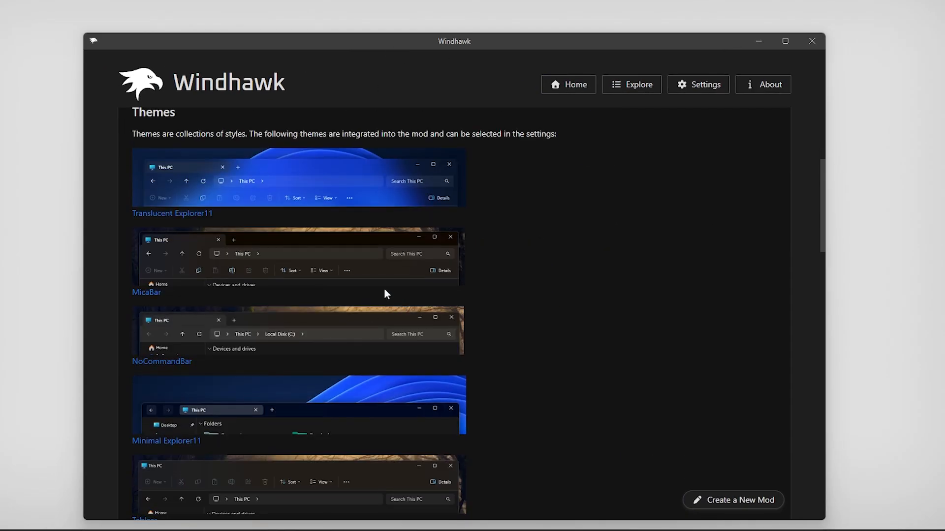
scroll(269, 224, down, 3)
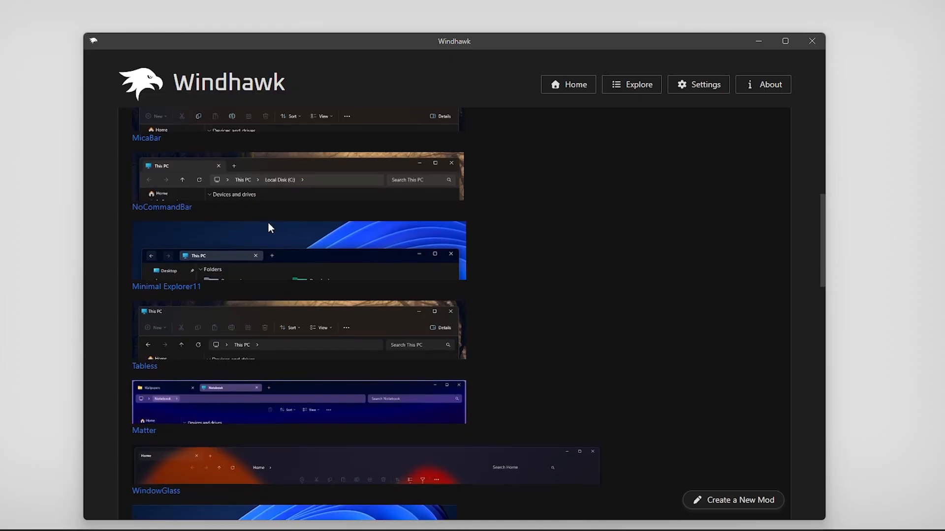
scroll(326, 354, down, 3)
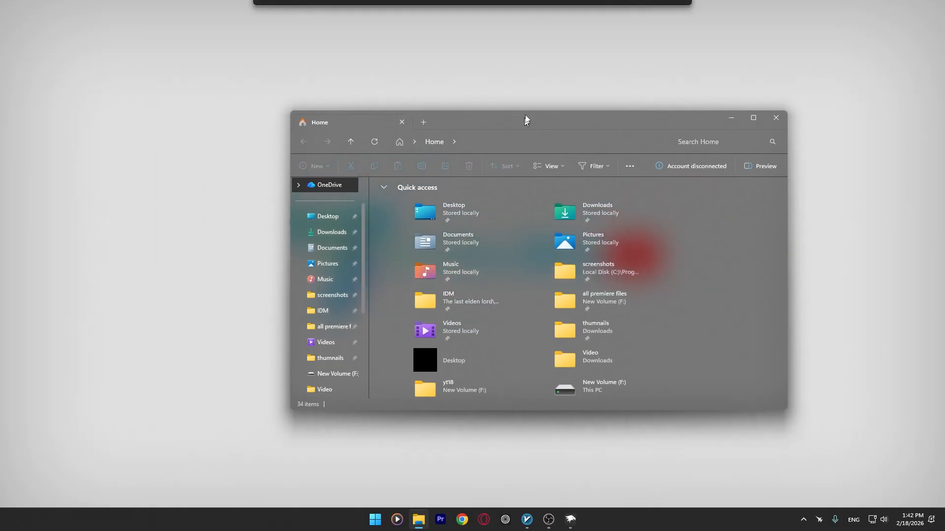
Find ExplorerBlurMica.dll, config.ini and register.cmd in Program Files, then close File Explorer
drag(361, 105, 411, 106)
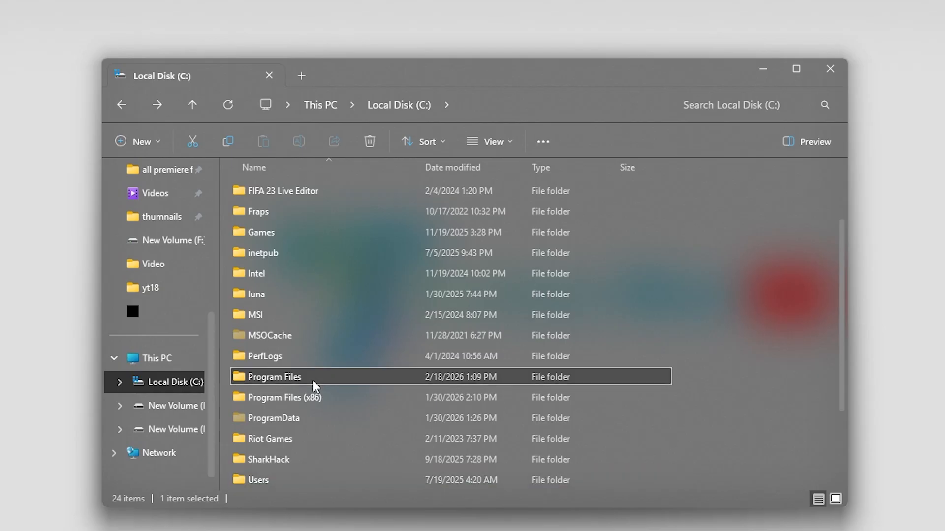
double_click(312, 379)
scroll(455, 382, down, 5)
scroll(458, 391, down, 10)
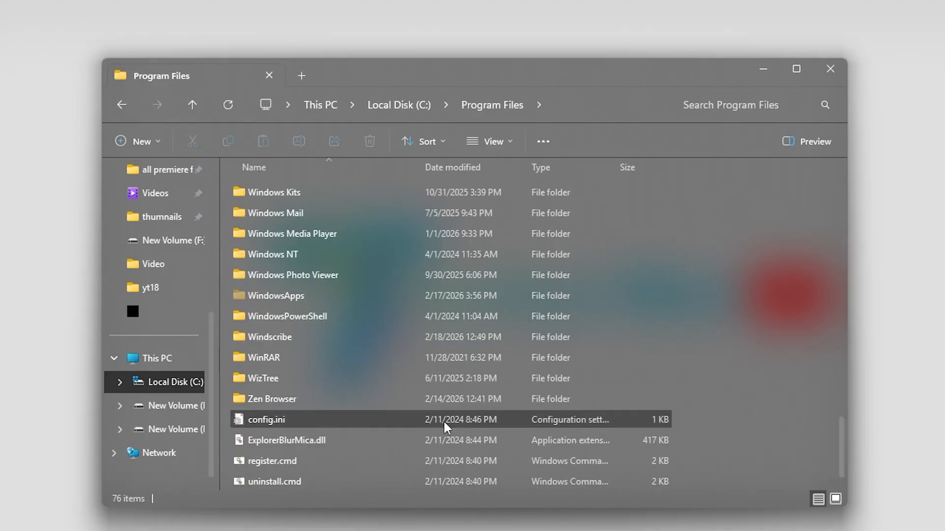
mouse_move(288, 438)
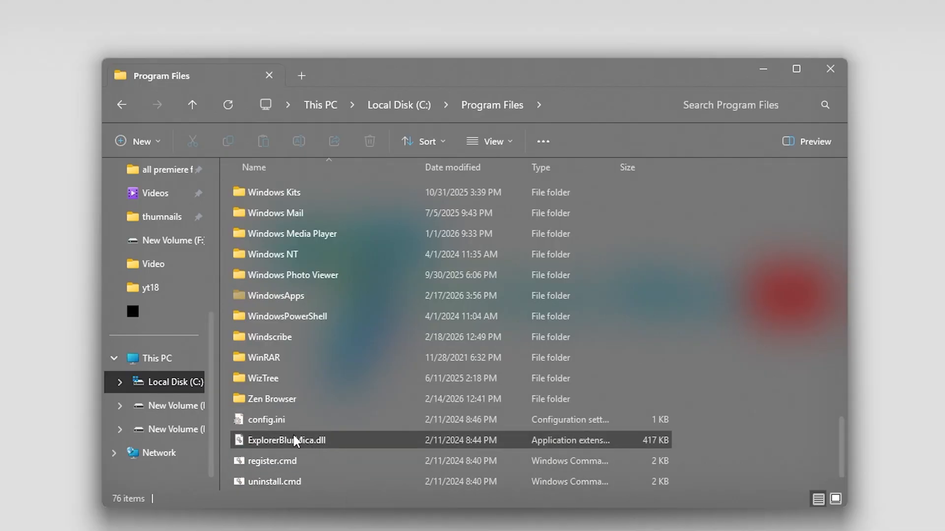
mouse_move(392, 443)
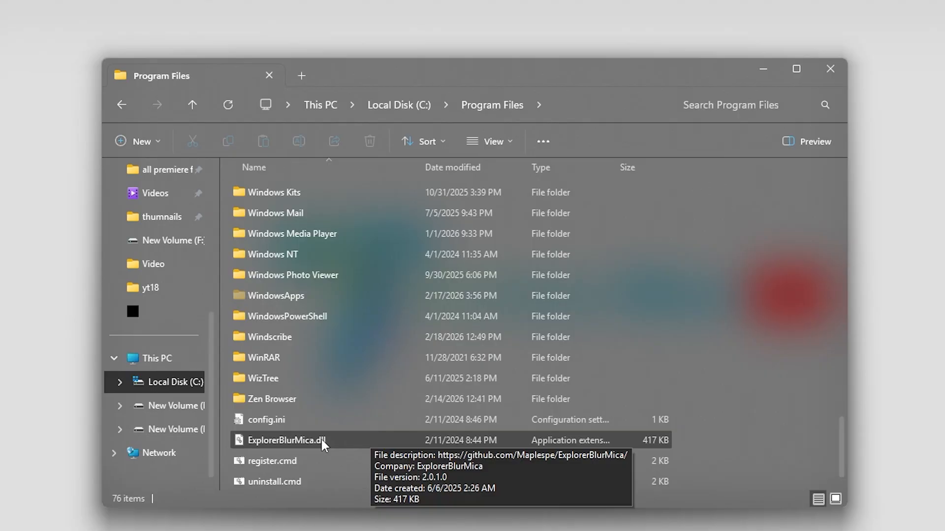
click(121, 104)
click(829, 68)
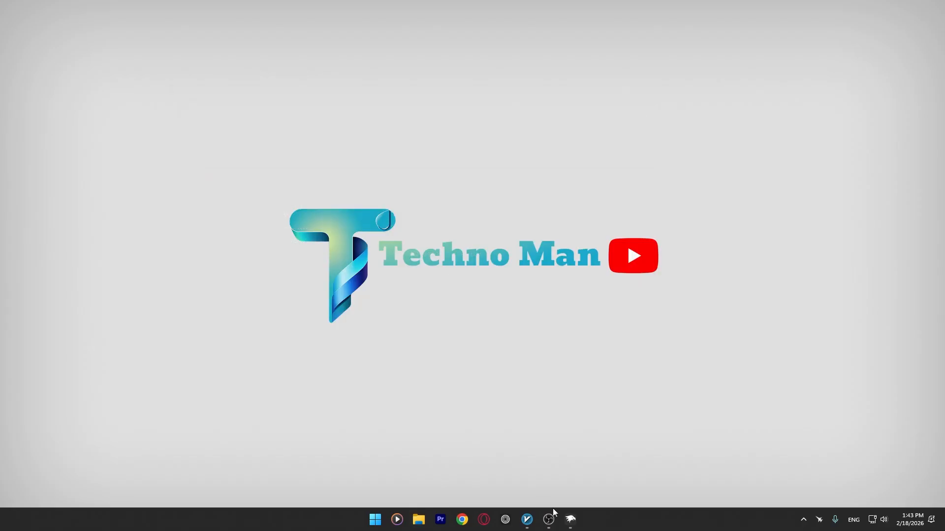
Bring Windhawk back, preview the Taskbar Clock Customization 1.7.1 details, and return to Explore
click(570, 519)
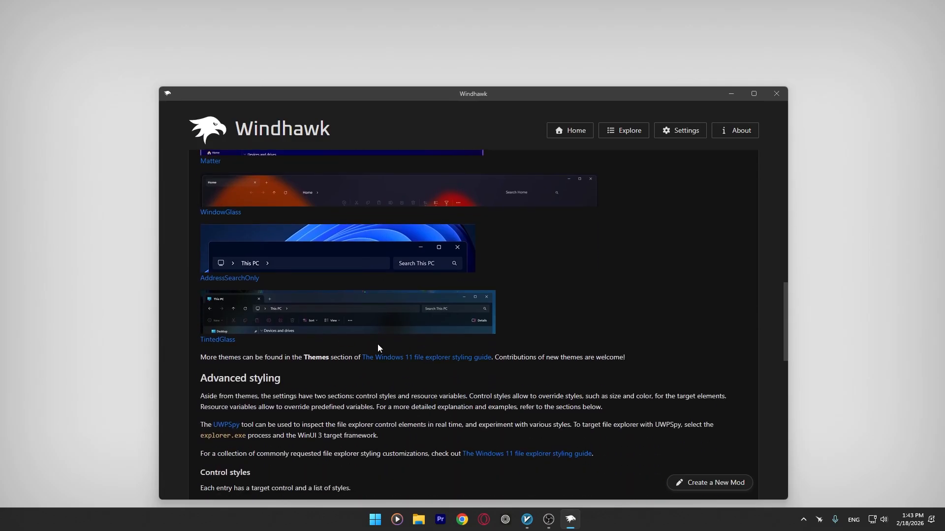
scroll(378, 347, up, 12)
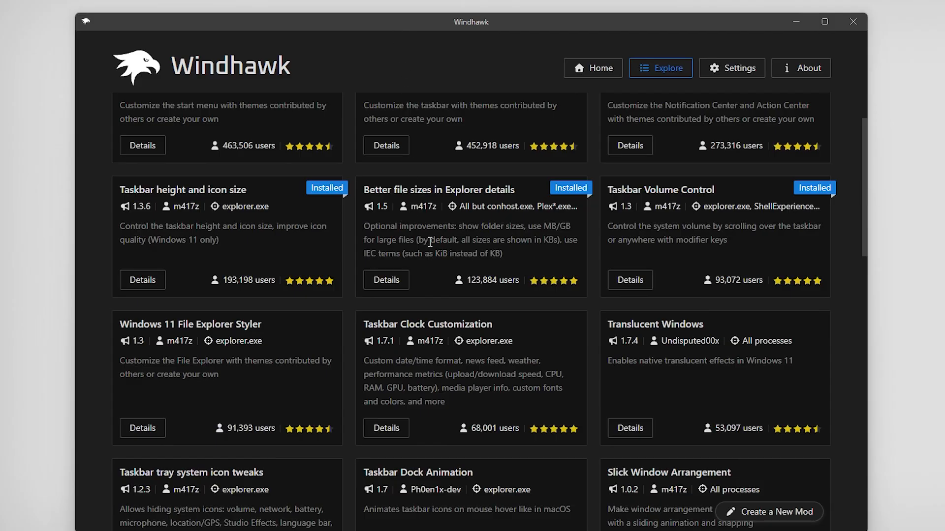
scroll(276, 359, down, 2)
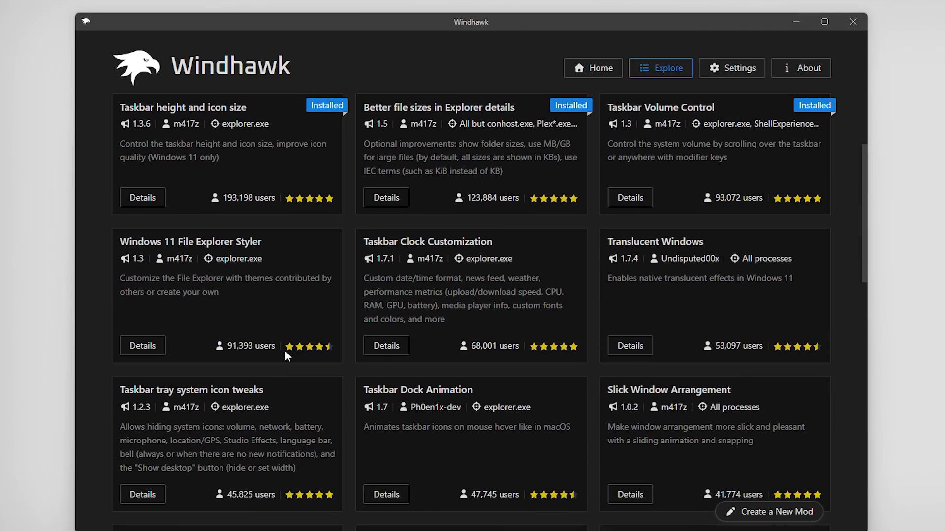
click(379, 346)
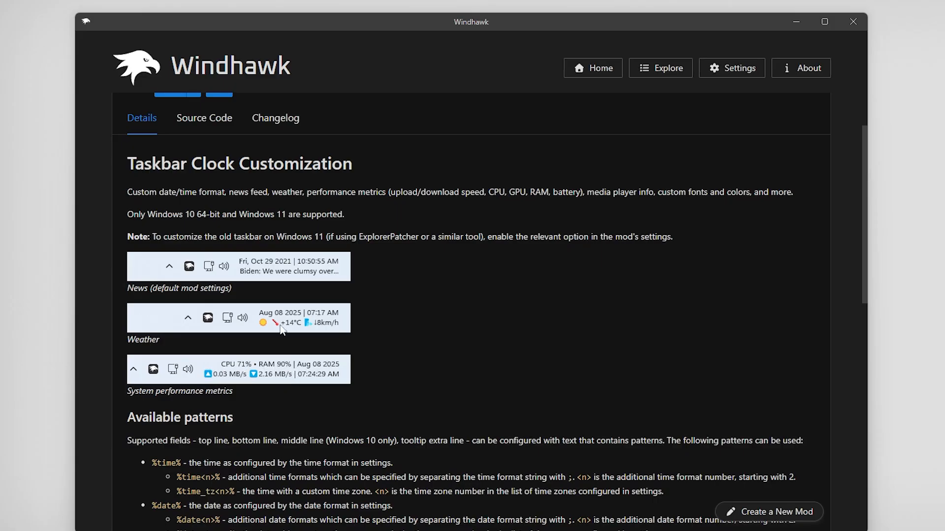
scroll(158, 150, up, 2)
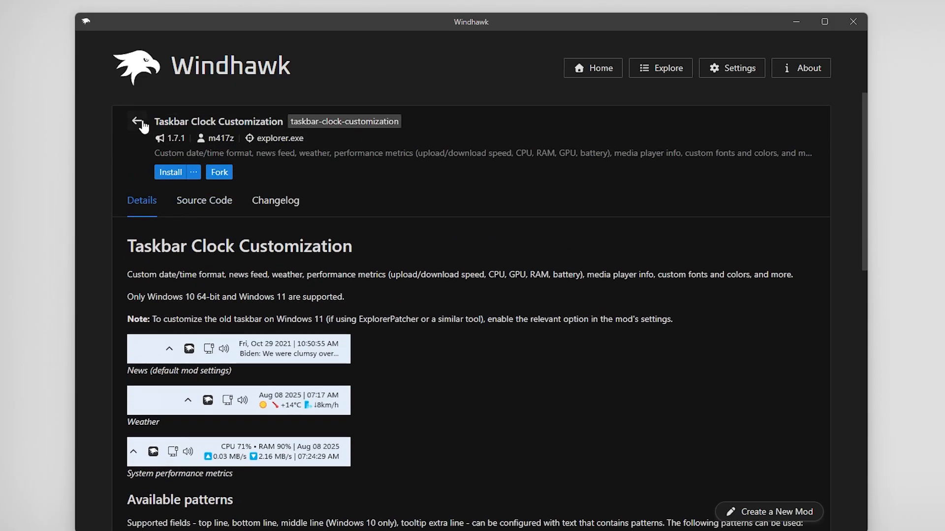
key(alt+Left)
scroll(674, 268, down, 2)
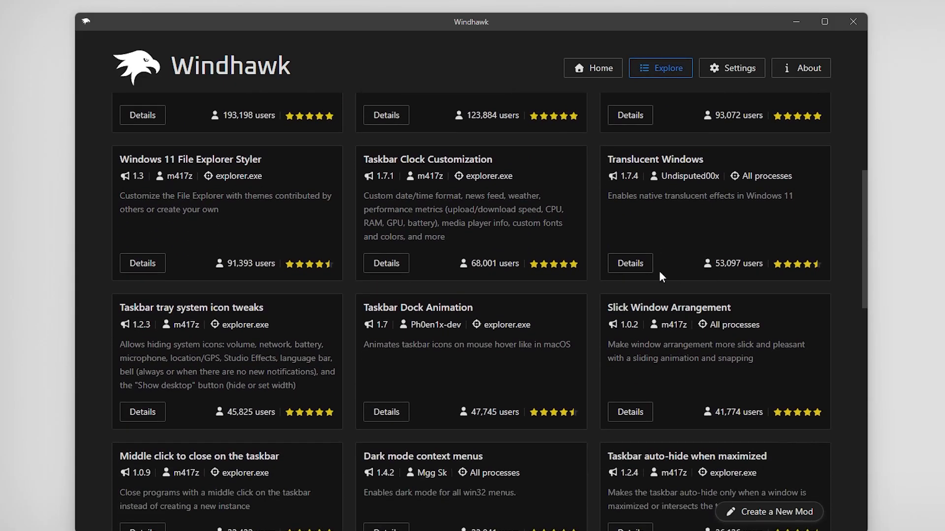
click(630, 265)
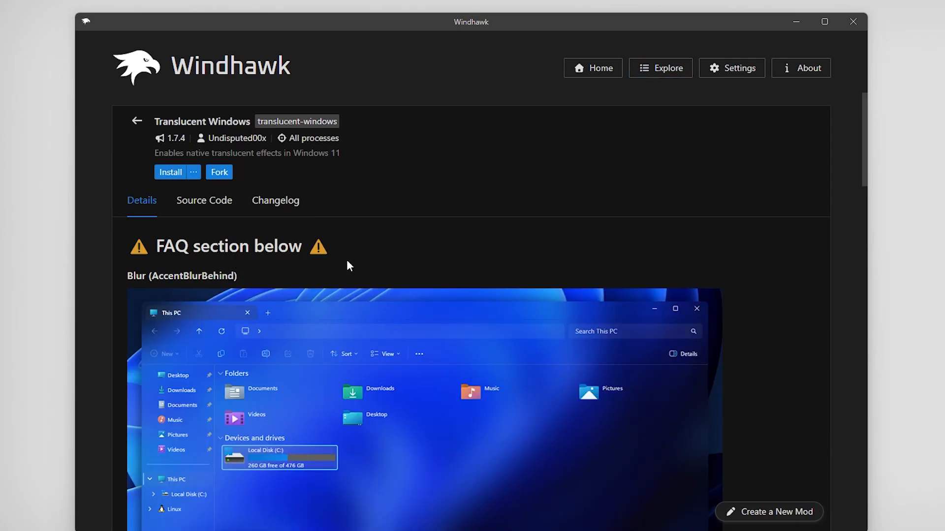
scroll(346, 266, down, 12)
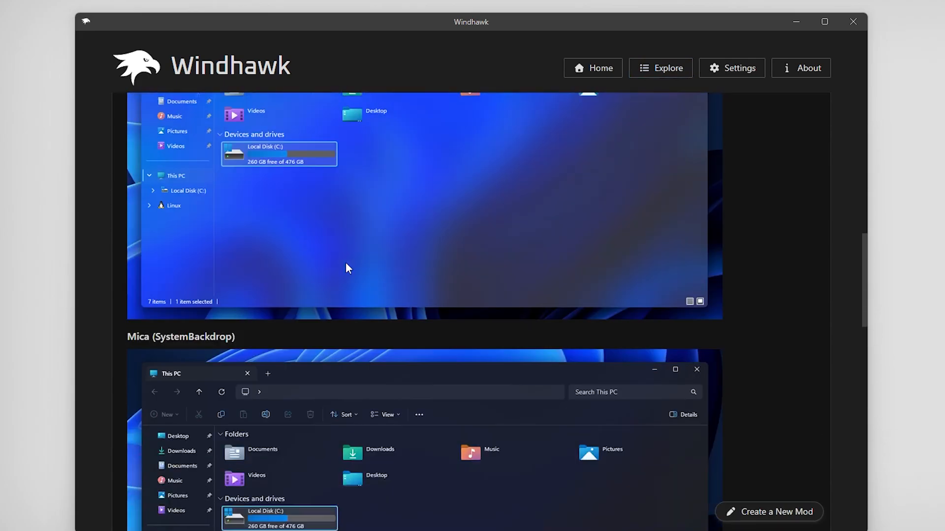
scroll(346, 264, up, 12)
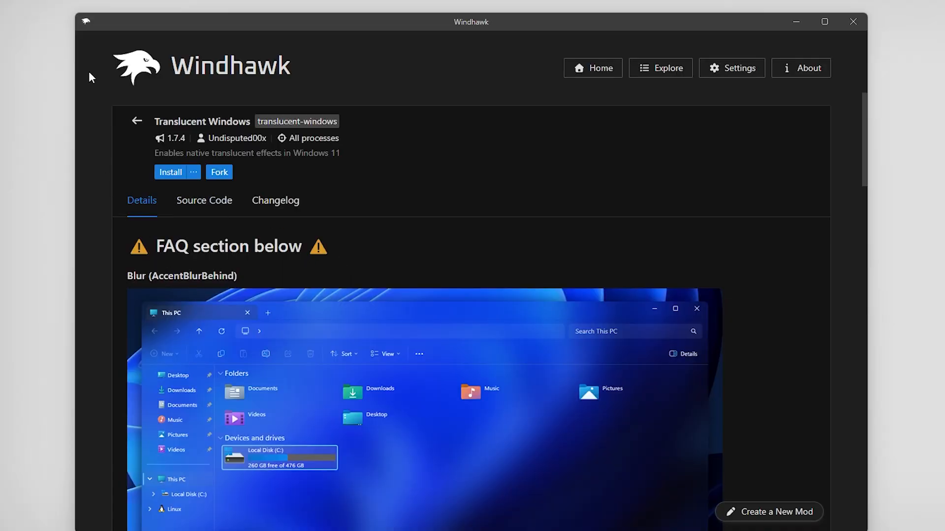
click(138, 120)
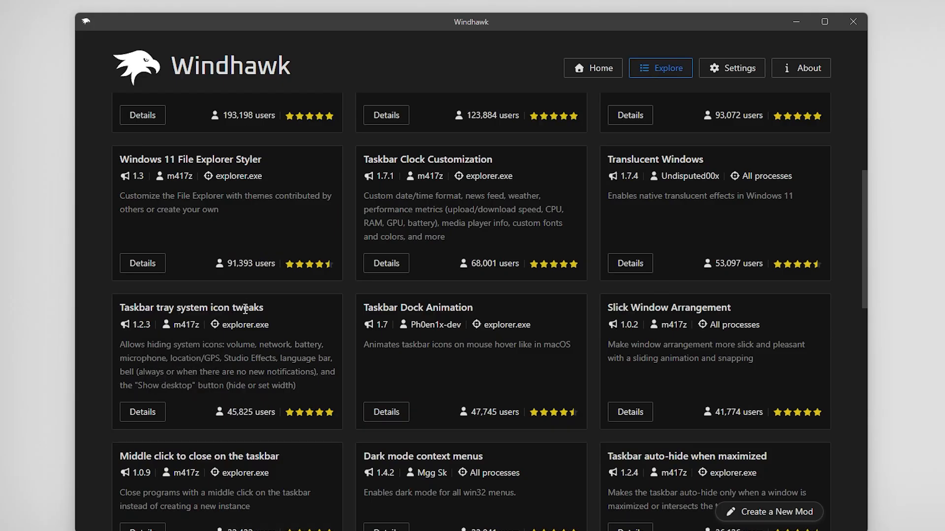
click(149, 416)
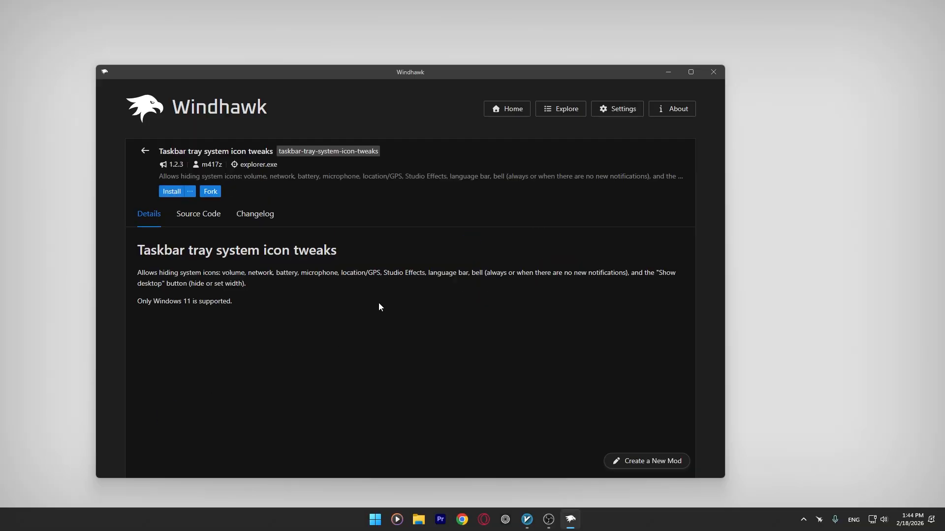
scroll(379, 307, down, 2)
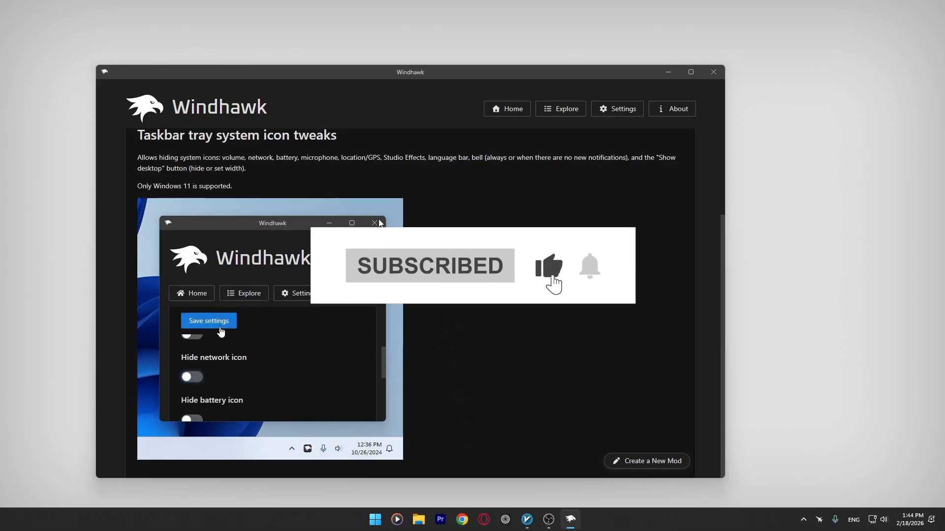
scroll(154, 192, up, 3)
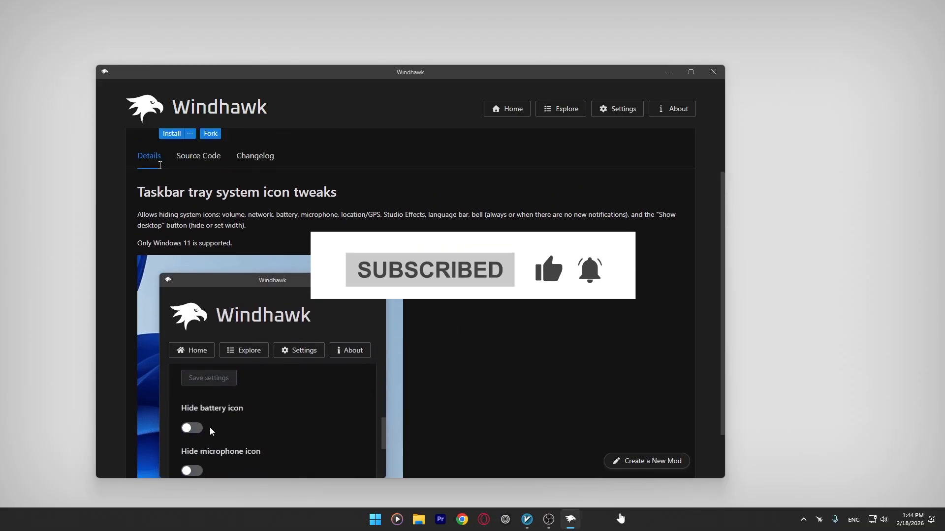
click(146, 151)
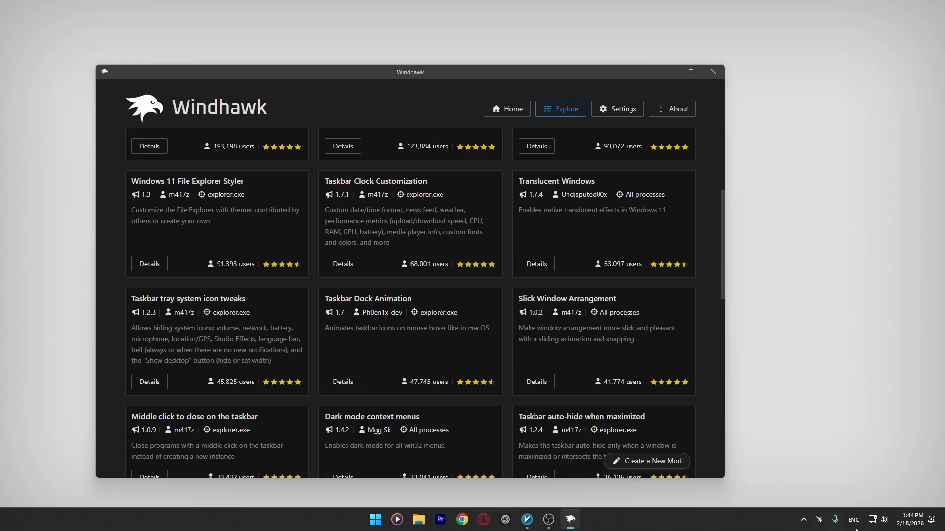